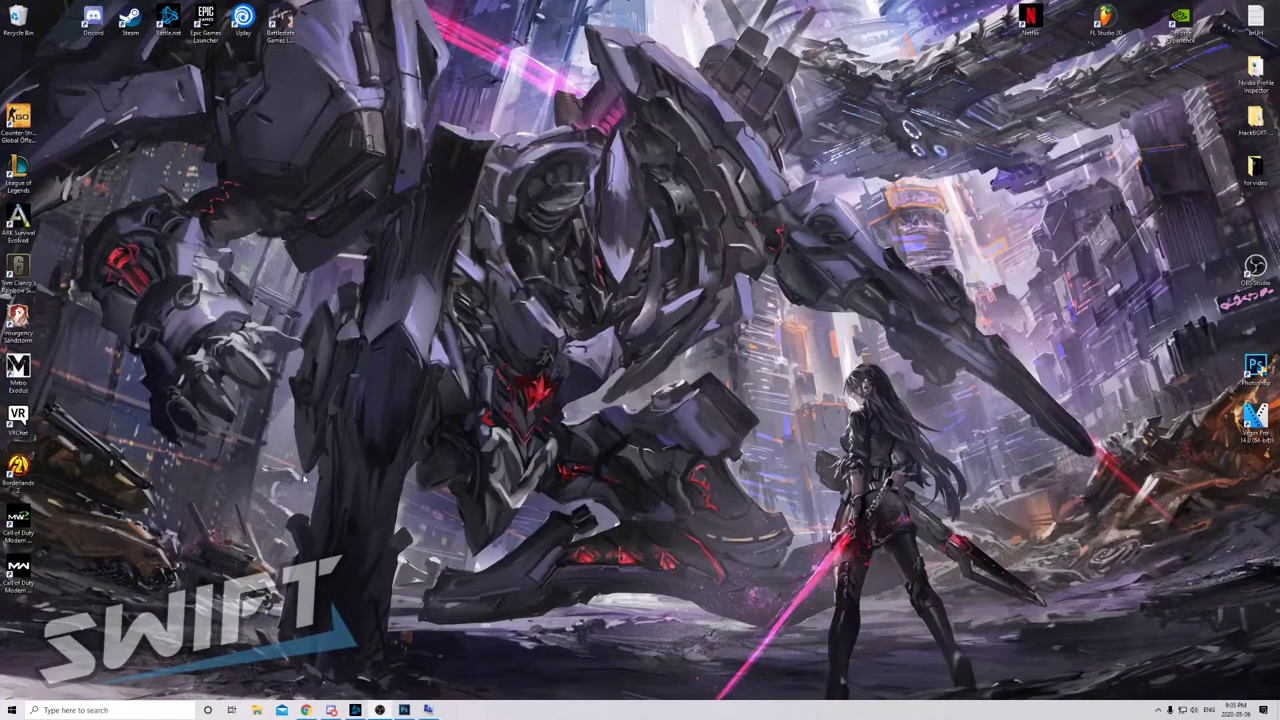
Use Windows search to launch Google Chrome on a new tab
{"action": "left_click", "coordinate": [110, 710]}
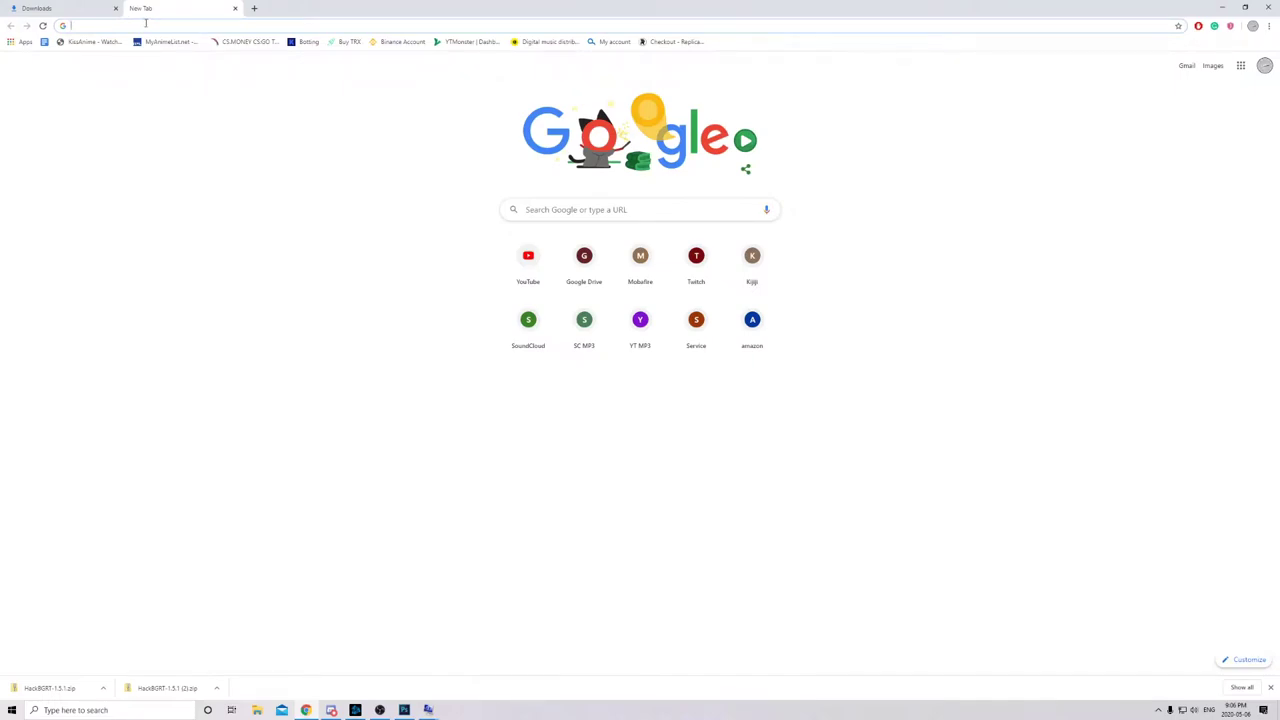
Download the HackBGRT-1.5.1 zip from its GitHub release-asset URL
{"action": "key", "text": "ctrl+v"}
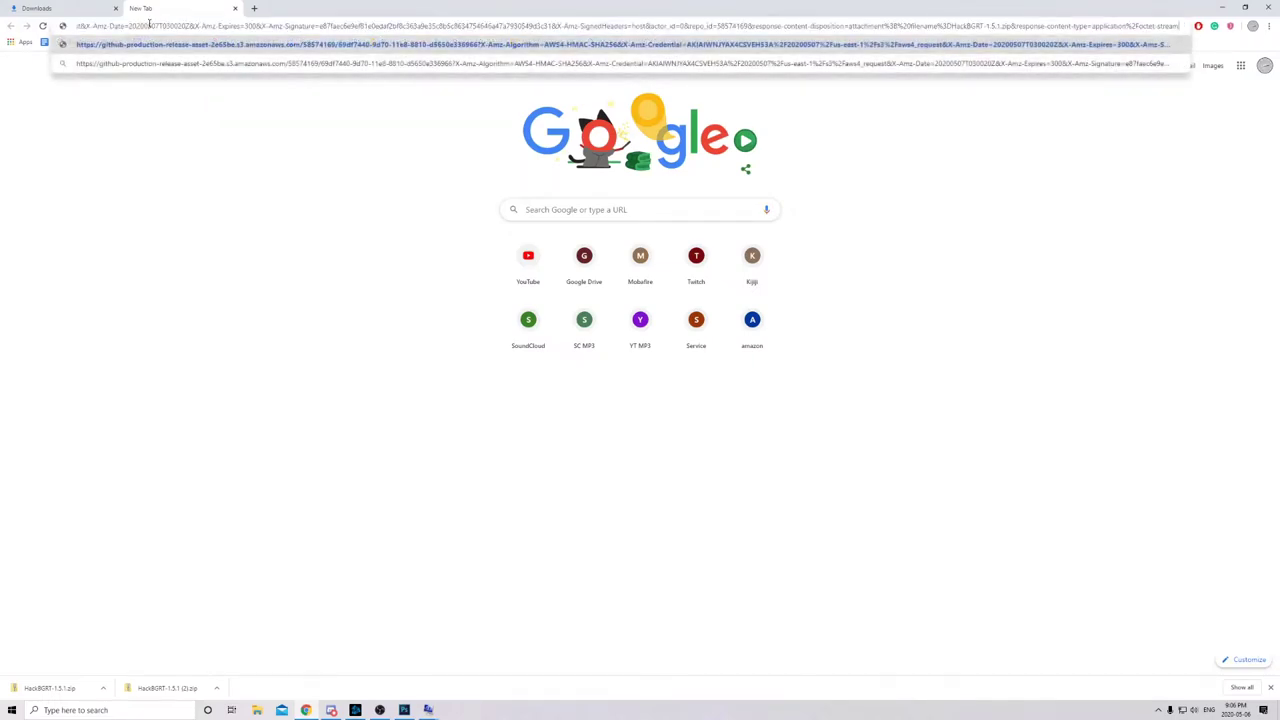
{"action": "key", "text": "Return"}
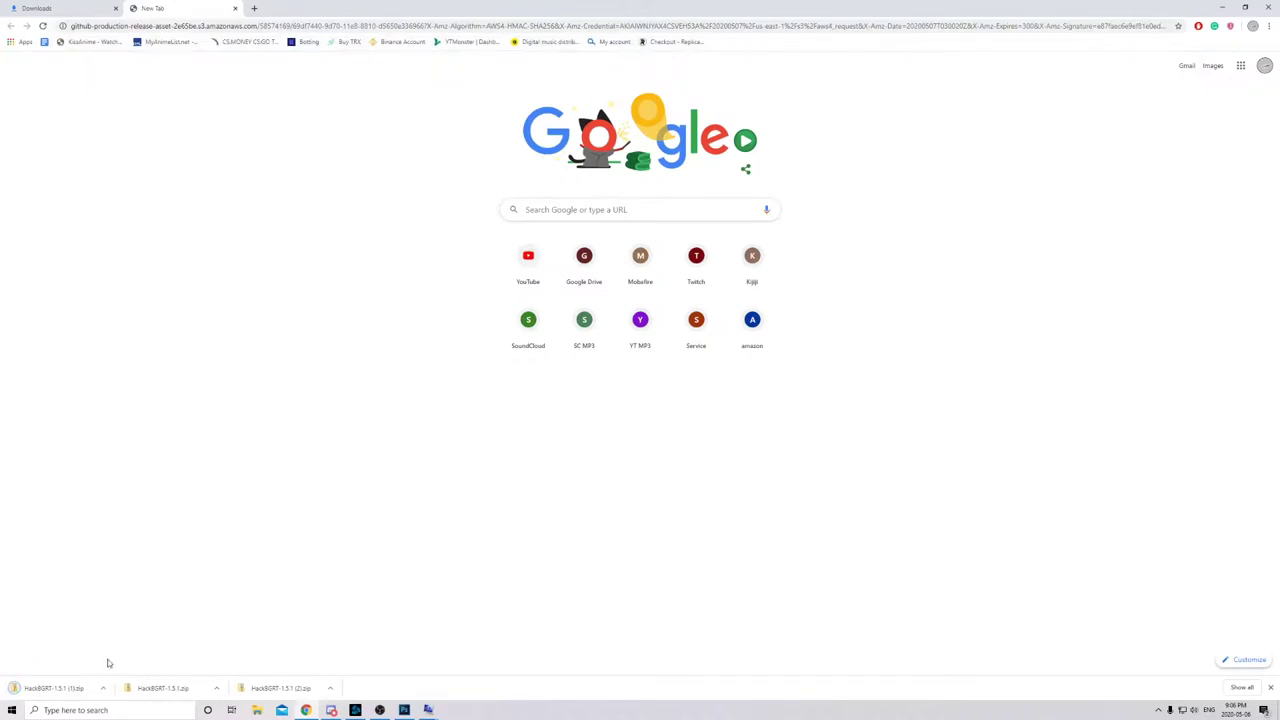
Extract the downloaded HackBGRT-1.5.1 zip and open its HackBGRT-1.5.1 subfolder
{"action": "left_click", "coordinate": [102, 688]}
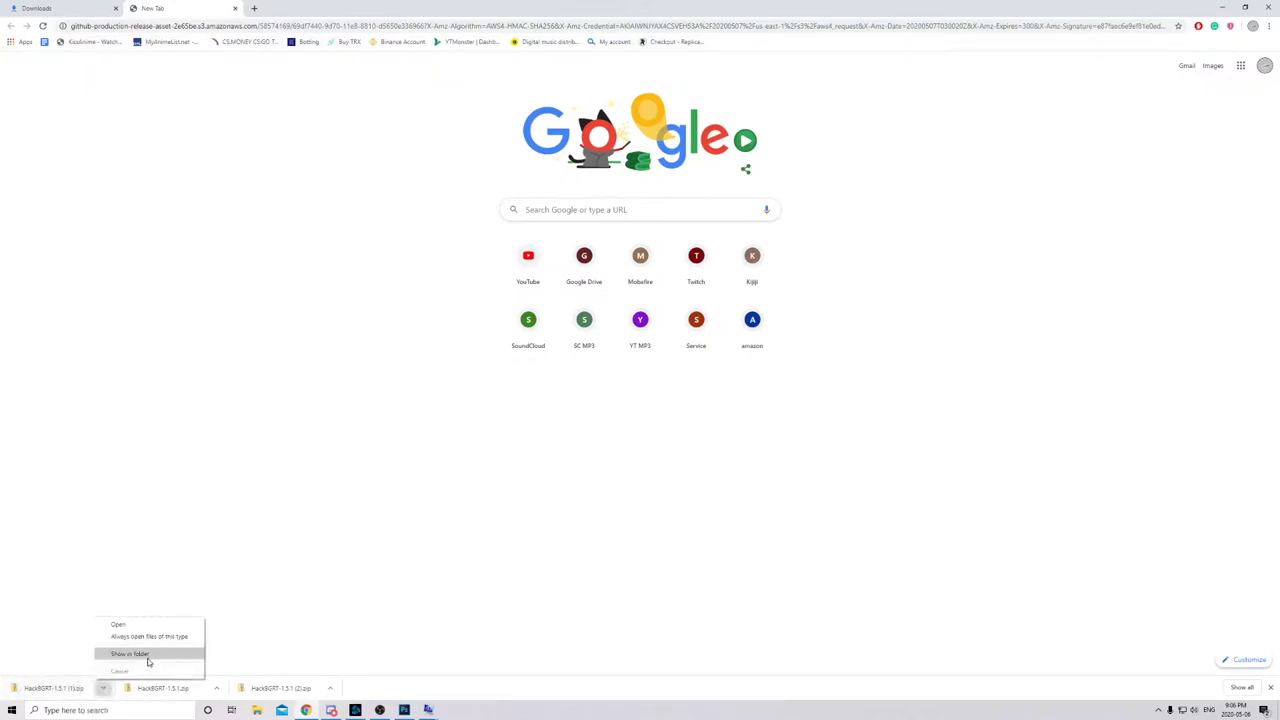
{"action": "left_click", "coordinate": [148, 652]}
{"action": "right_click", "coordinate": [407, 343]}
{"action": "left_click", "coordinate": [440, 365]}
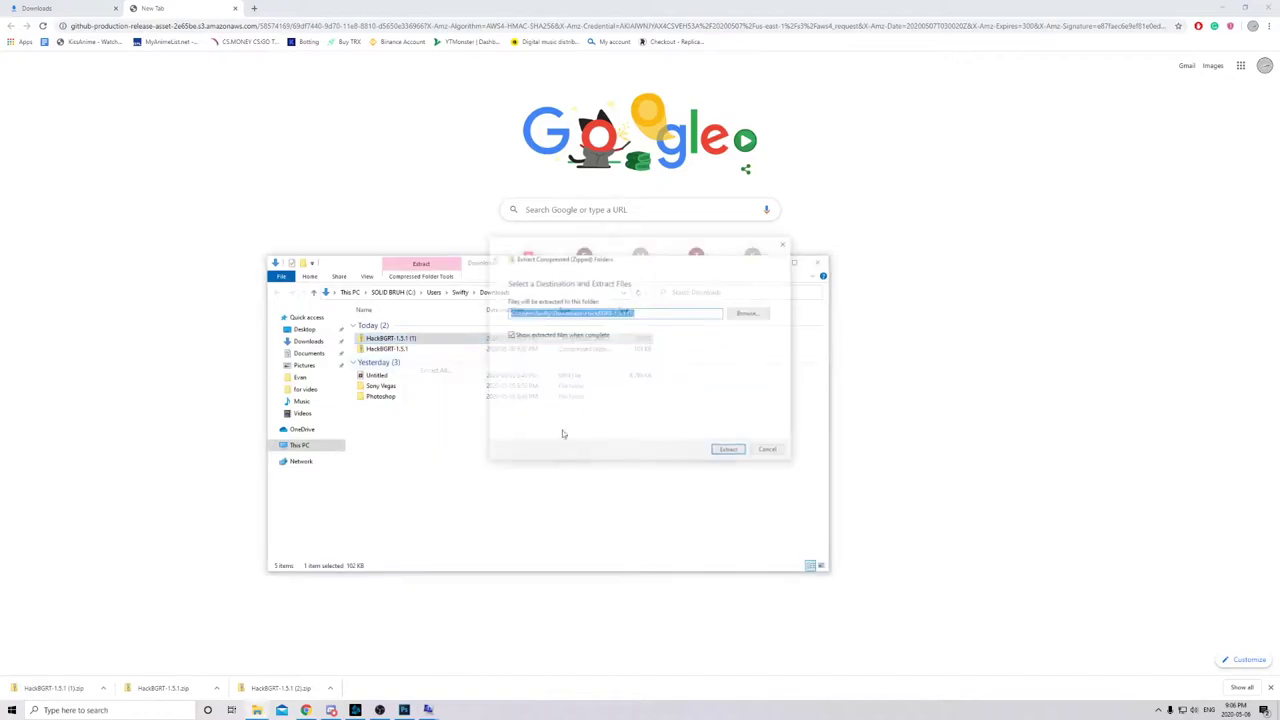
{"action": "key", "text": "Return"}
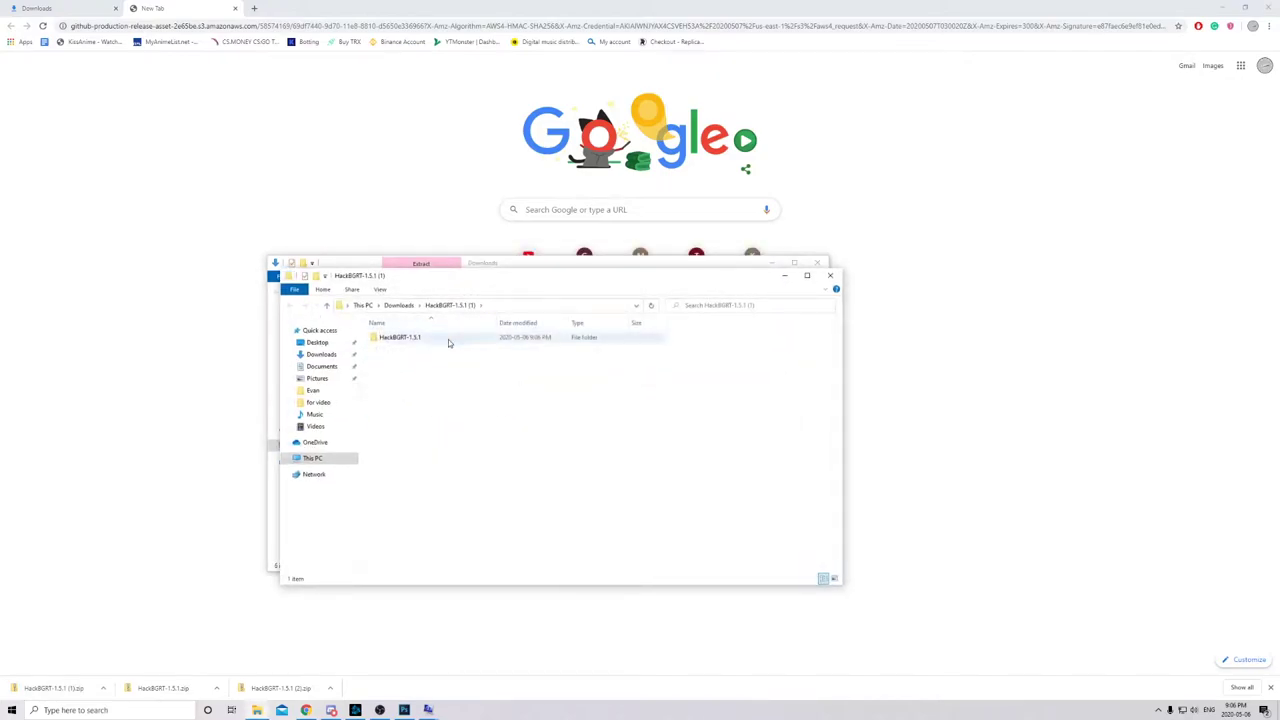
{"action": "double_click", "coordinate": [448, 339]}
Review the nine extracted files, including splash and setup, then minimize the folder
{"action": "key", "text": "super+Home"}
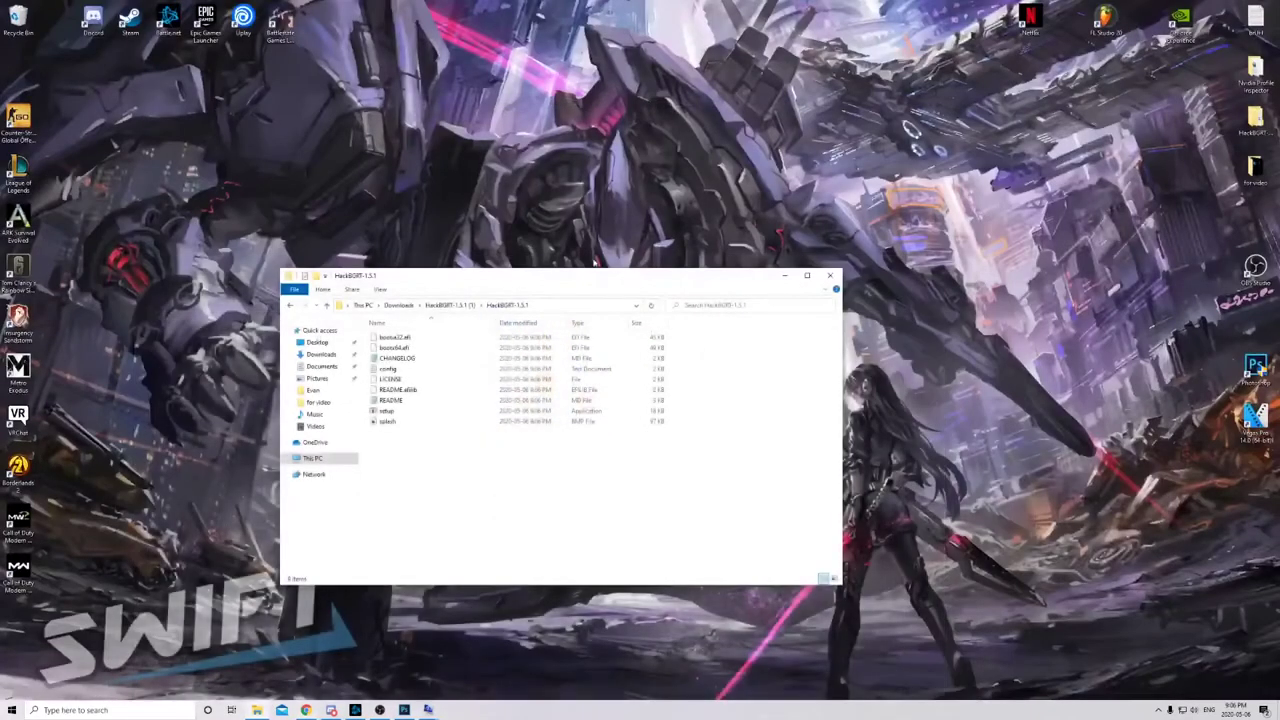
{"action": "left_click_drag", "start_coordinate": [554, 278], "coordinate": [633, 229]}
{"action": "left_click_drag", "start_coordinate": [528, 405], "coordinate": [492, 282]}
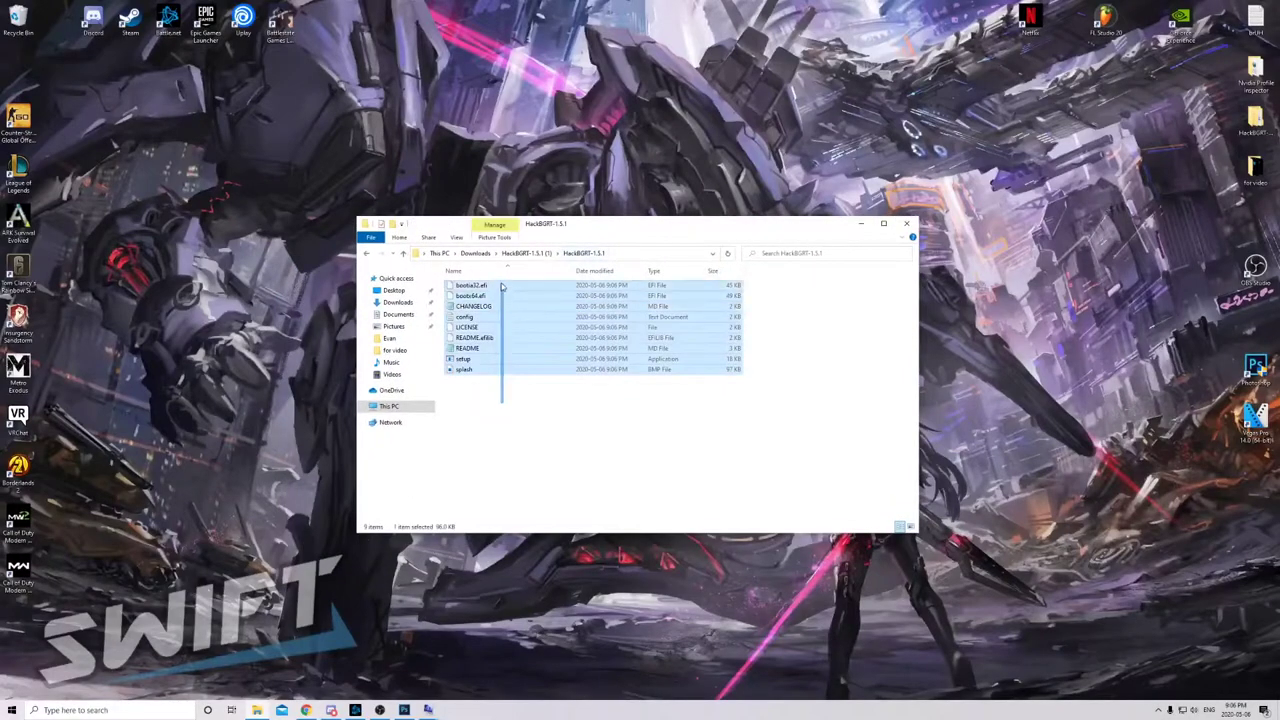
{"action": "left_click", "coordinate": [529, 408]}
{"action": "left_click_drag", "start_coordinate": [830, 228], "coordinate": [552, 234]}
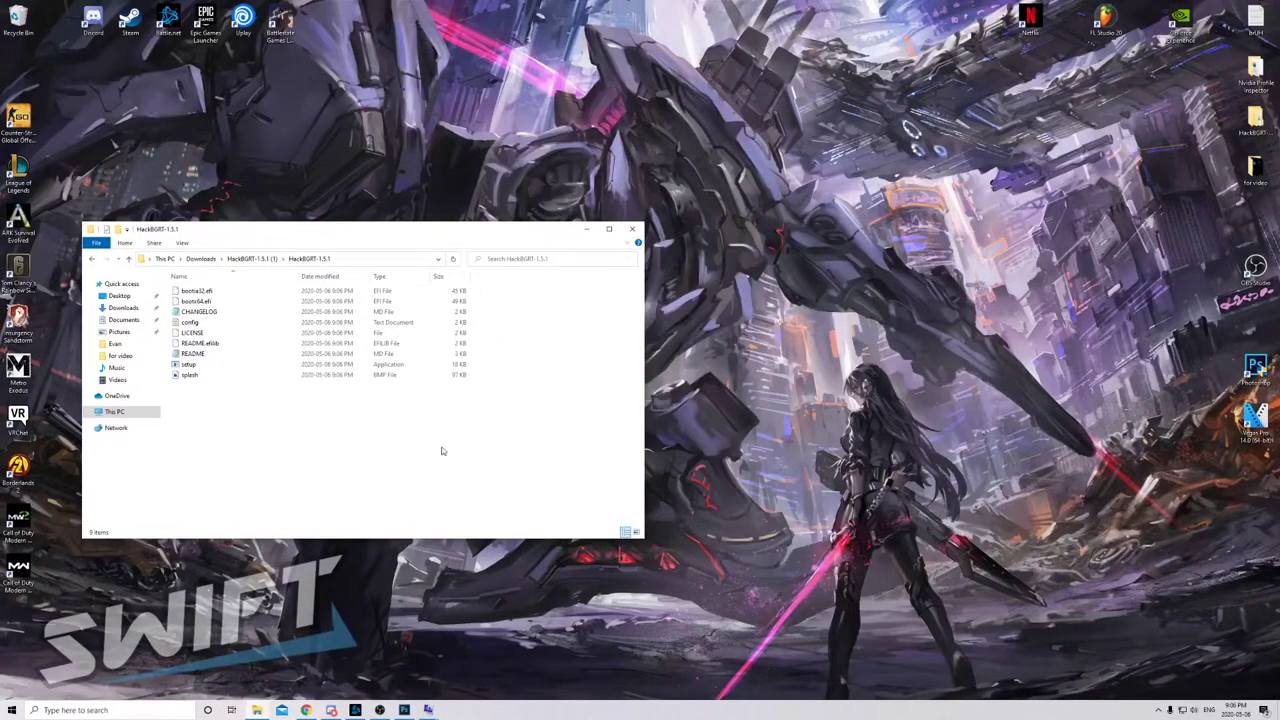
{"action": "left_click", "coordinate": [589, 232]}
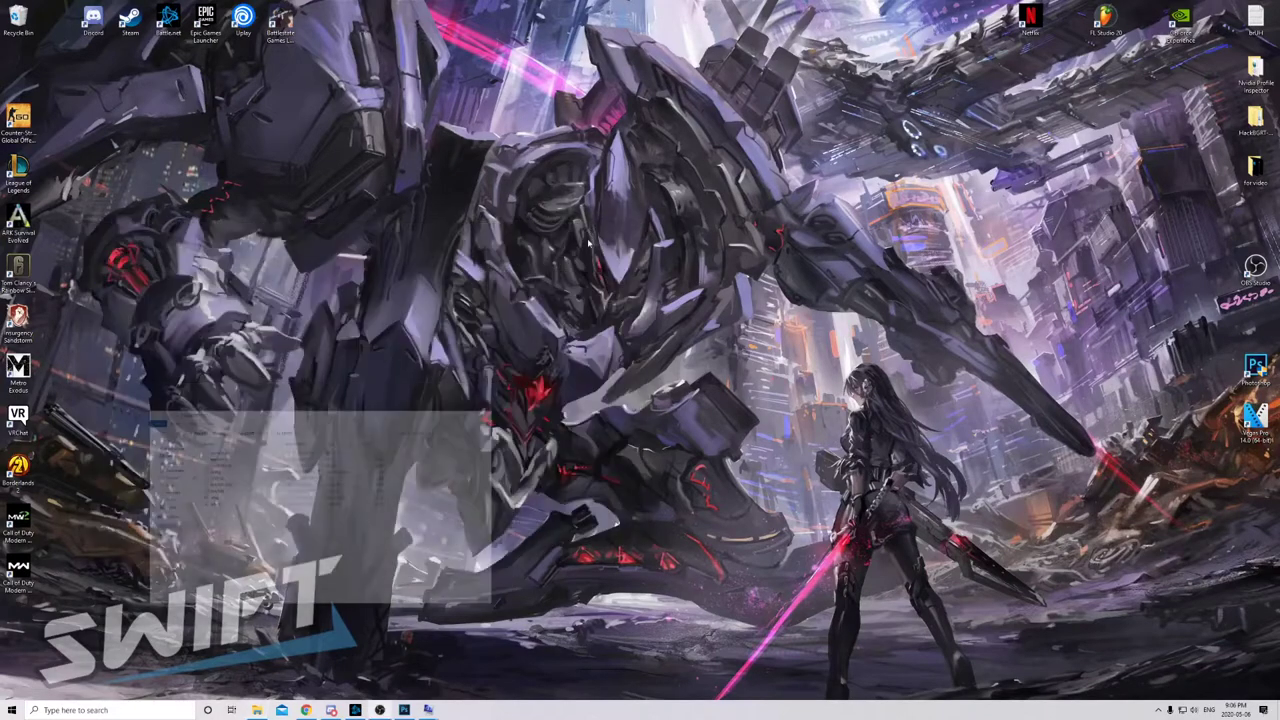
Open Swifts Logo PNG from the personal folder on drive D, then return to Untitled-6
{"action": "left_click", "coordinate": [404, 710]}
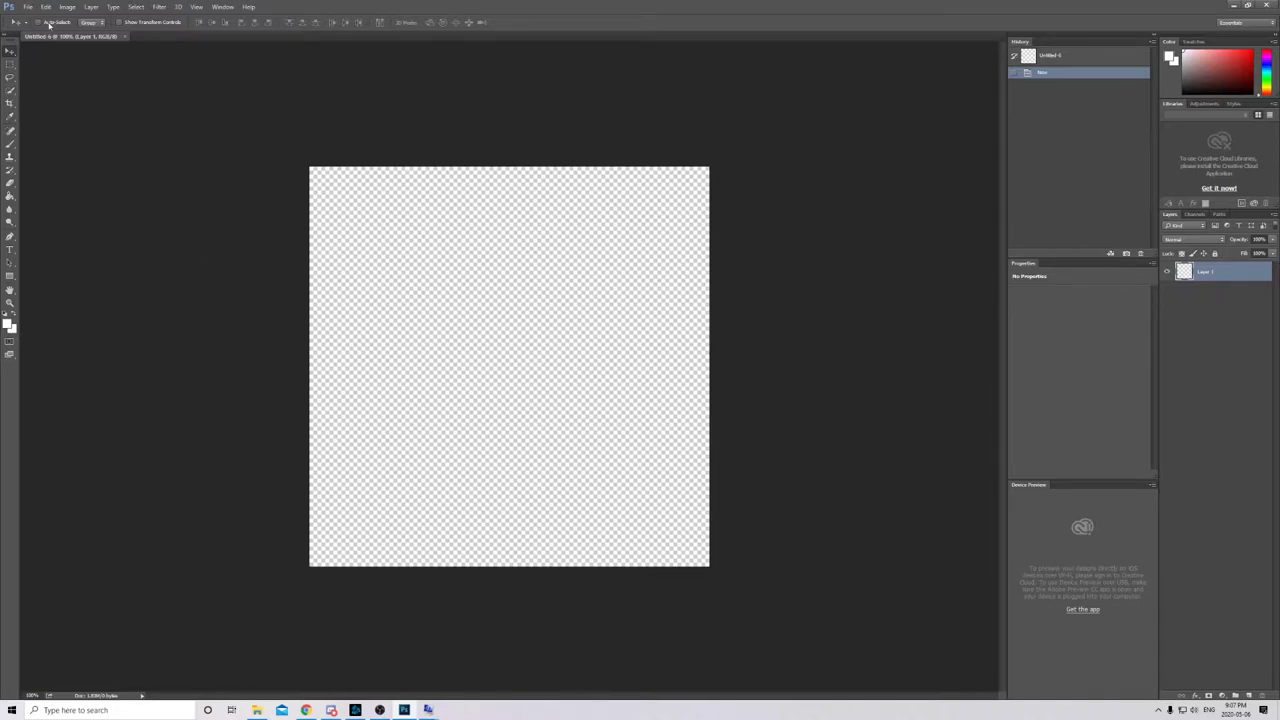
{"action": "left_click", "coordinate": [28, 7]}
{"action": "left_click", "coordinate": [28, 7]}
{"action": "left_click", "coordinate": [28, 7]}
{"action": "left_click", "coordinate": [38, 27]}
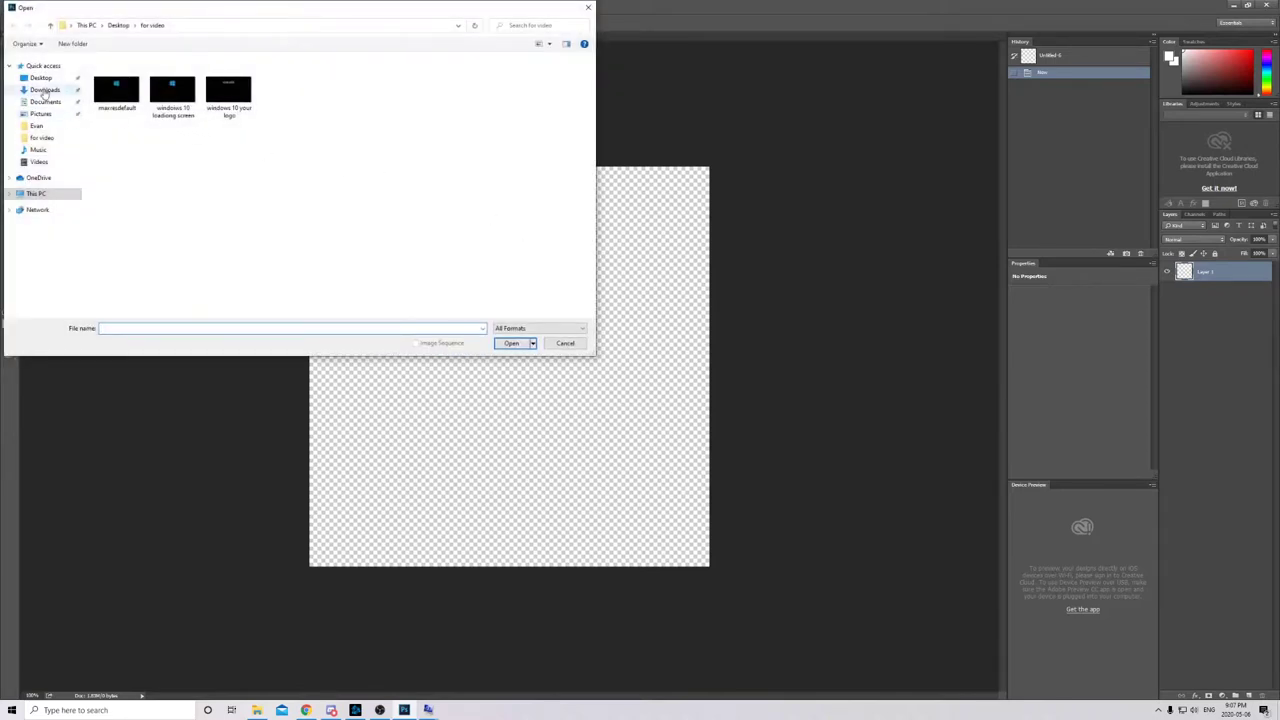
{"action": "left_click", "coordinate": [36, 193]}
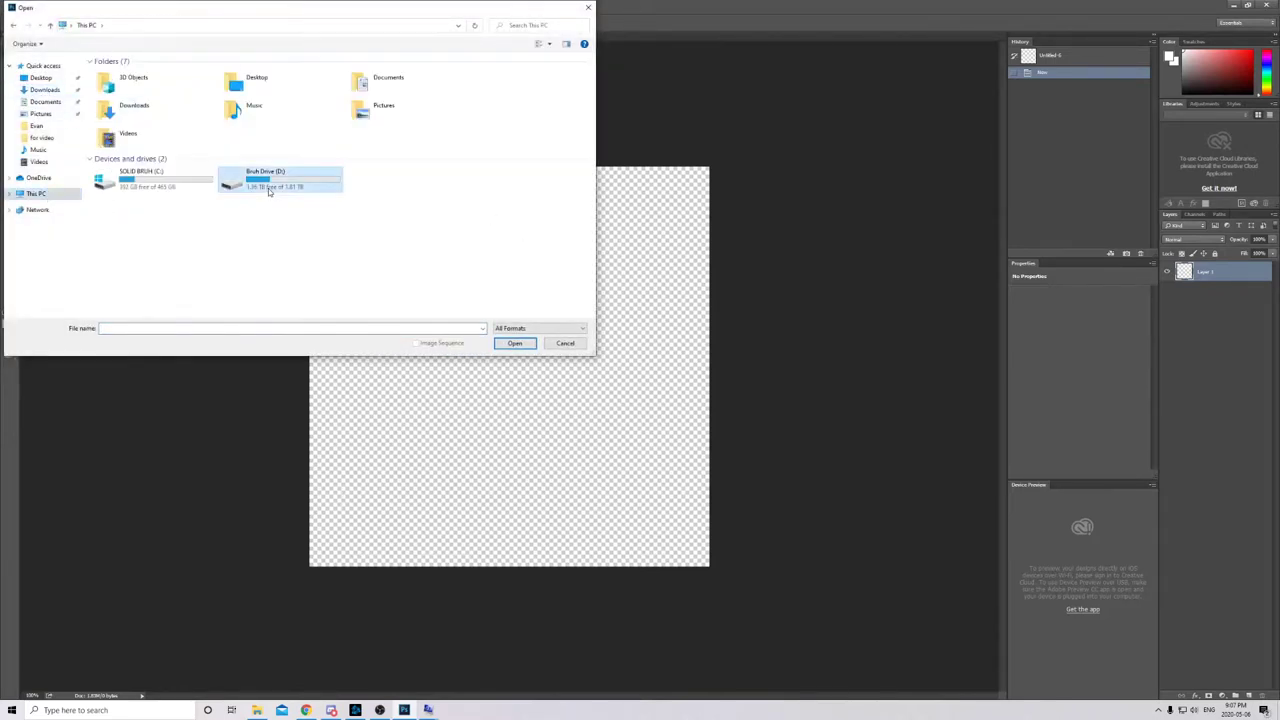
{"action": "double_click", "coordinate": [268, 180]}
{"action": "double_click", "coordinate": [173, 85]}
{"action": "left_click", "coordinate": [443, 248]}
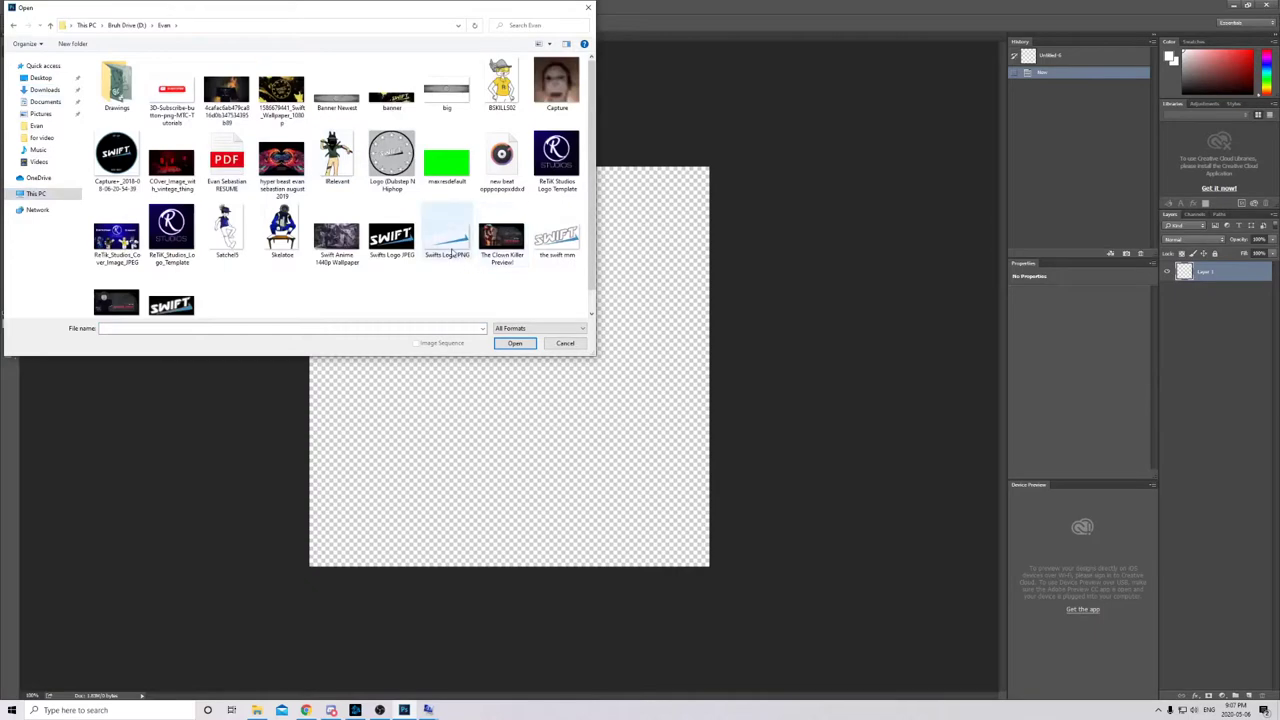
{"action": "double_click", "coordinate": [448, 248]}
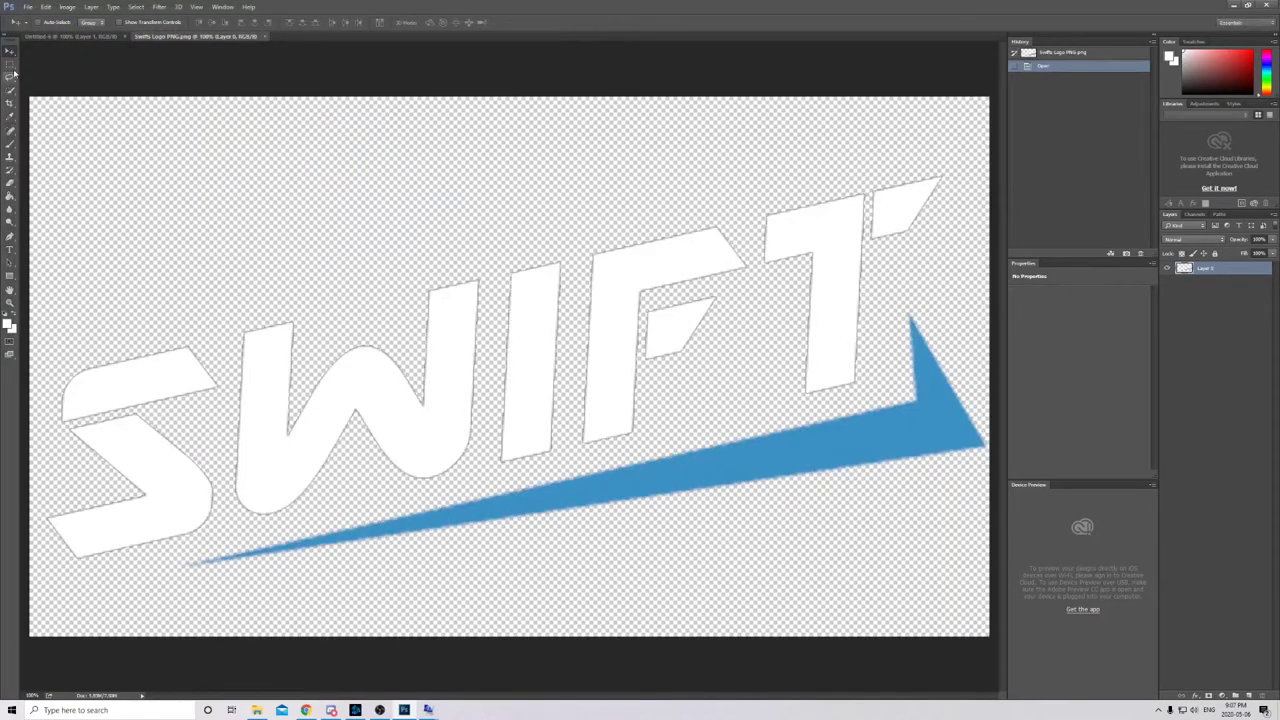
{"action": "scroll", "coordinate": [376, 297], "scroll_direction": "down", "scroll_amount": 1}
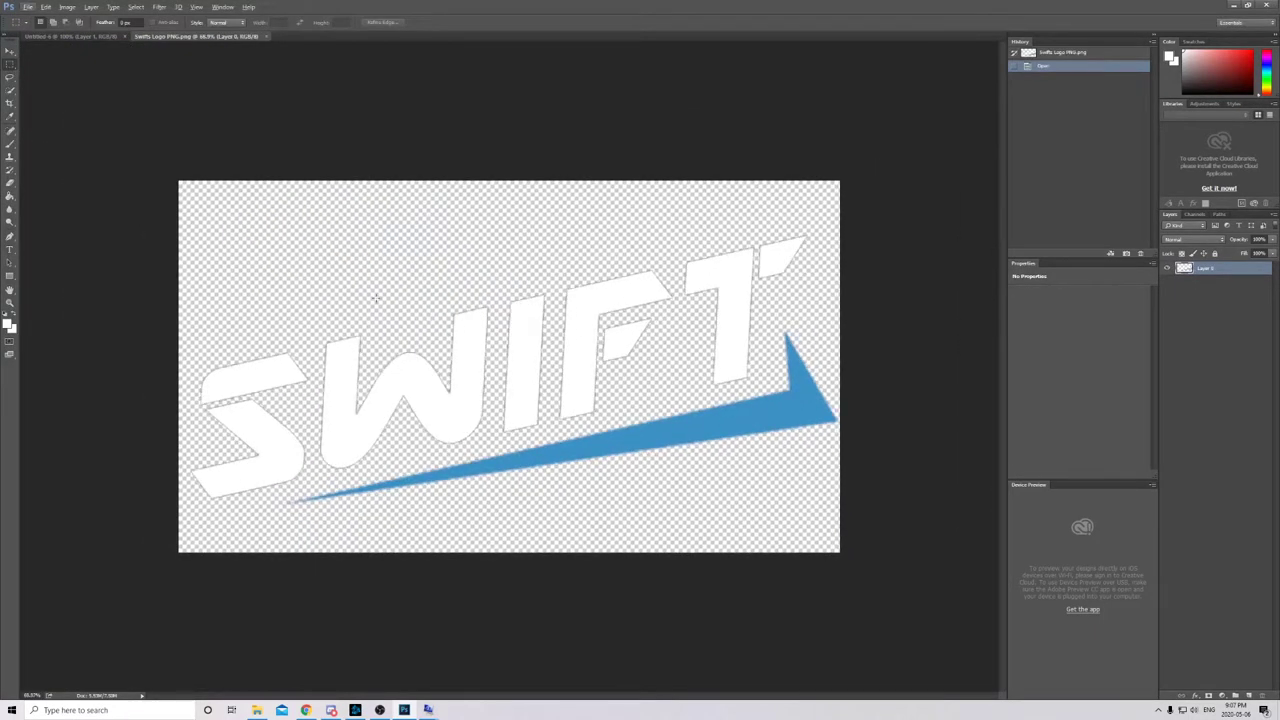
{"action": "left_click", "coordinate": [86, 37]}
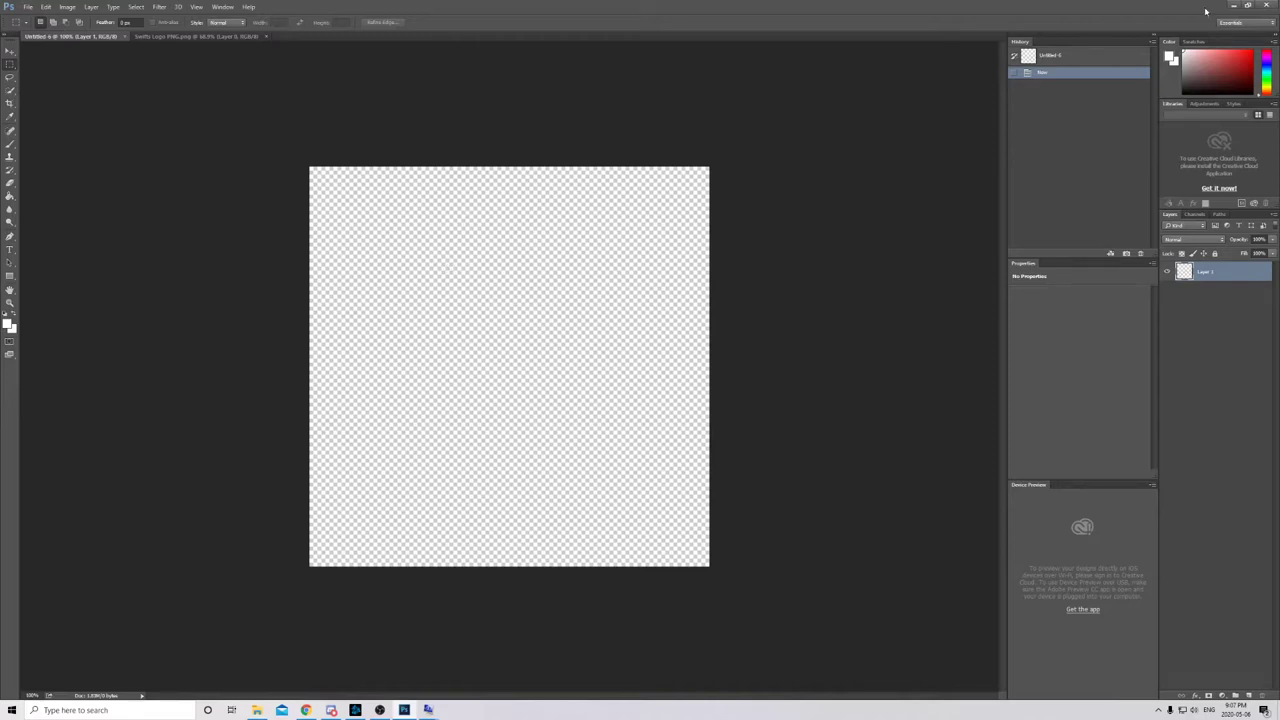
Minimize Photoshop and launch Microsoft Paint from Windows search
{"action": "left_click", "coordinate": [1234, 5]}
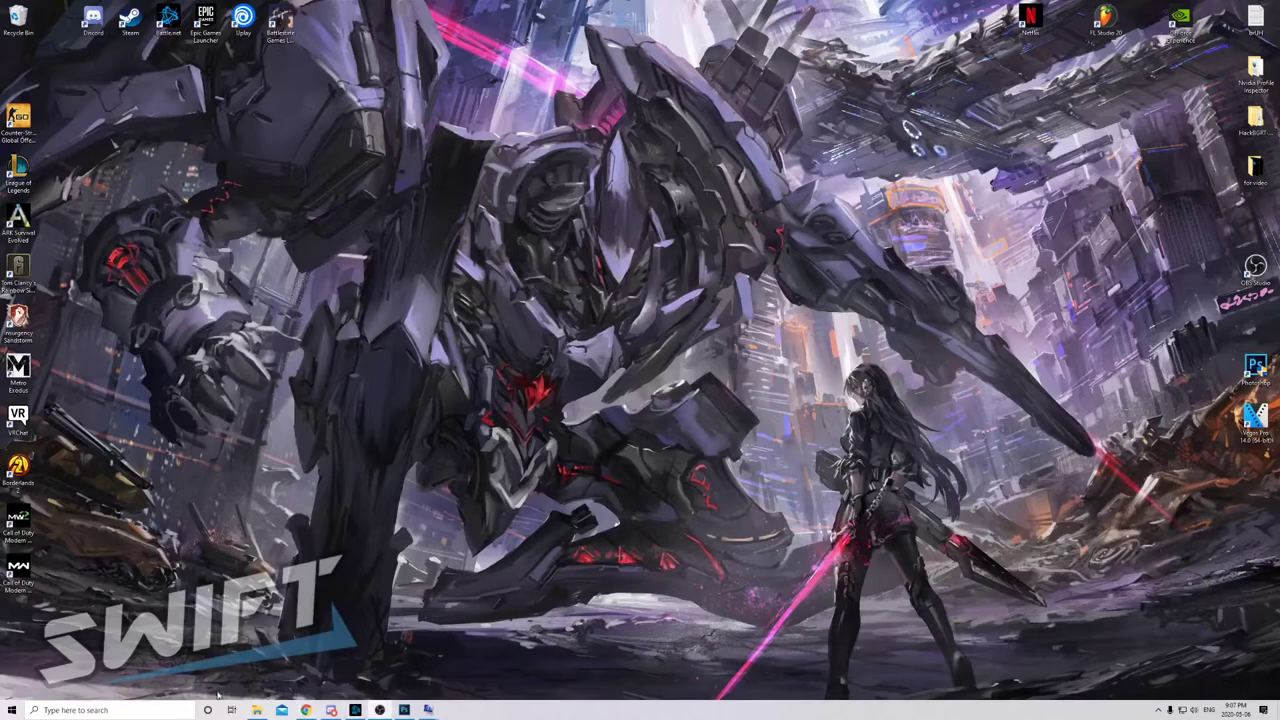
{"action": "left_click", "coordinate": [160, 709]}
{"action": "type", "text": "pai"}
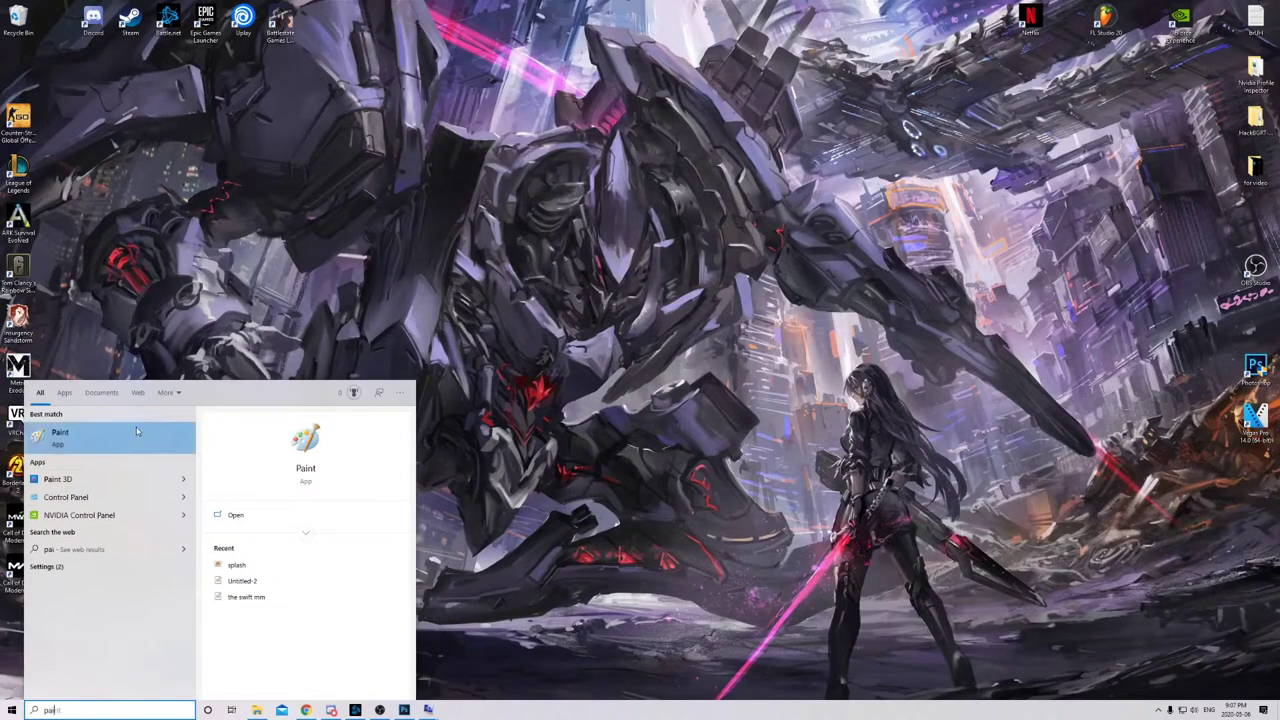
{"action": "left_click", "coordinate": [136, 427]}
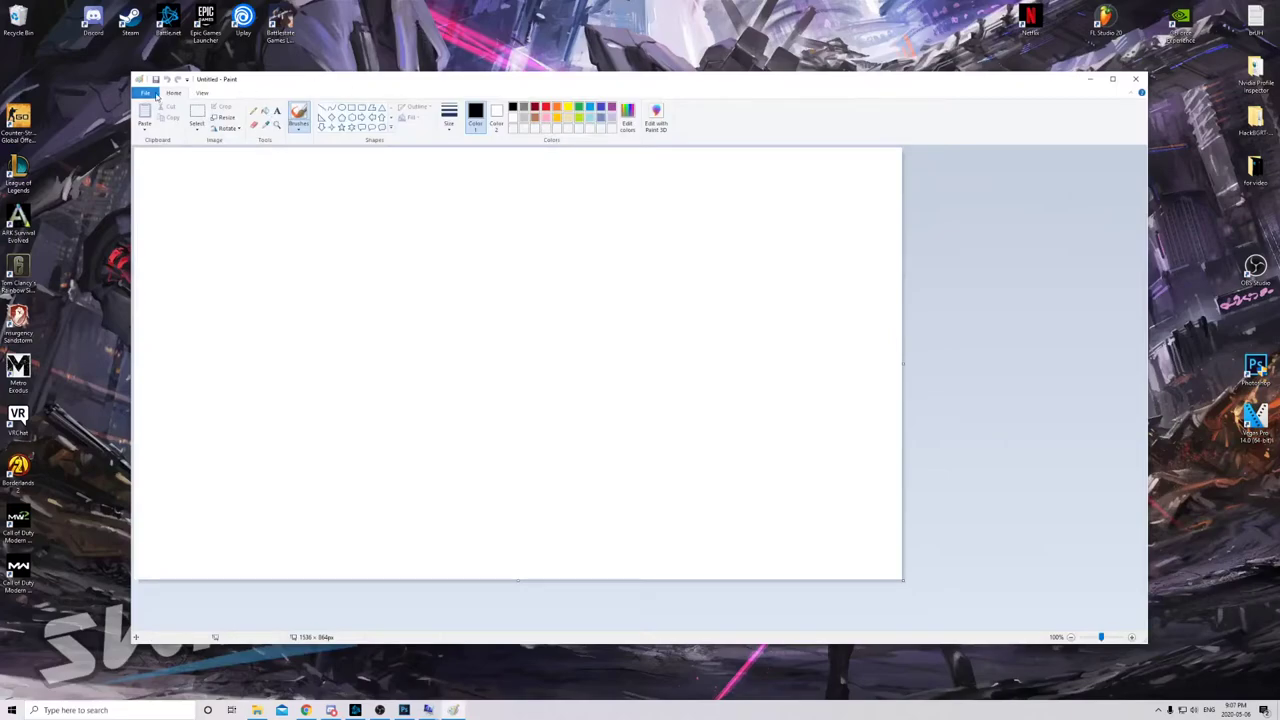
Open splash from HackBGRT-1.5.1 to check the SWIFT logo, then close Paint
{"action": "left_click", "coordinate": [147, 93]}
{"action": "left_click", "coordinate": [451, 209]}
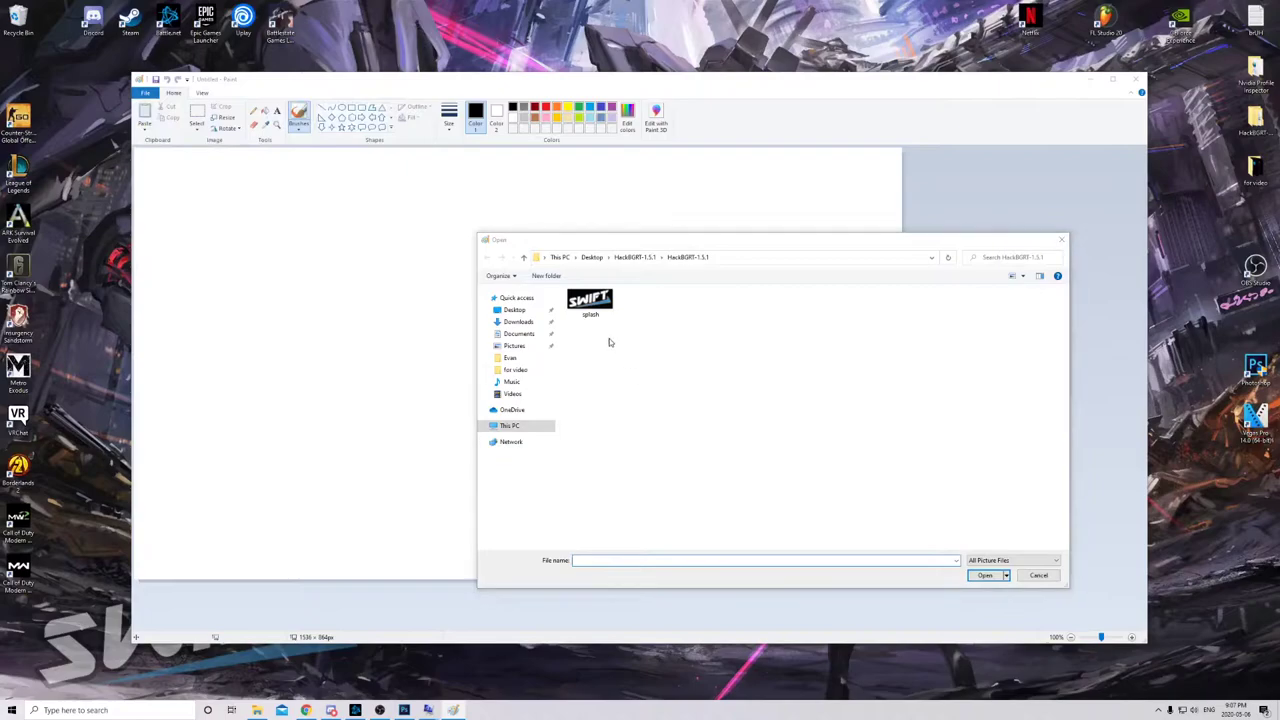
{"action": "double_click", "coordinate": [588, 298]}
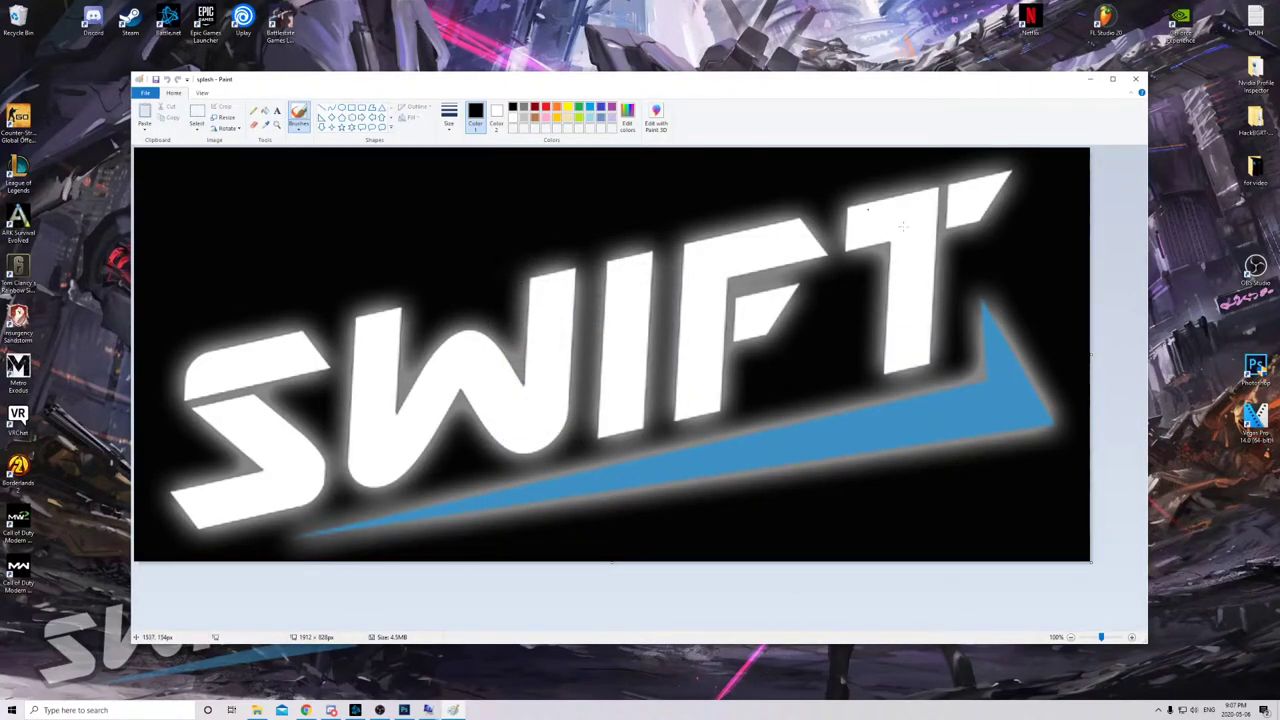
{"action": "scroll", "coordinate": [482, 351], "scroll_direction": "down", "scroll_amount": 1}
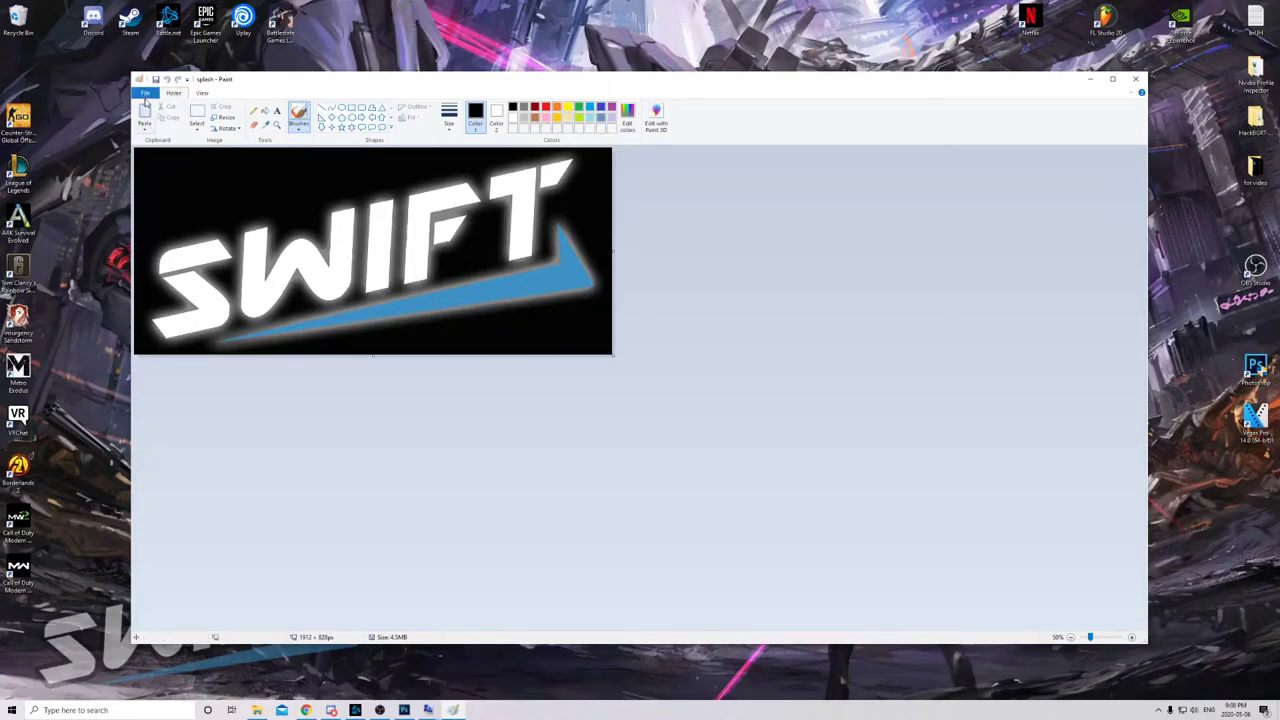
{"action": "left_click", "coordinate": [146, 93]}
{"action": "mouse_move", "coordinate": [160, 176]}
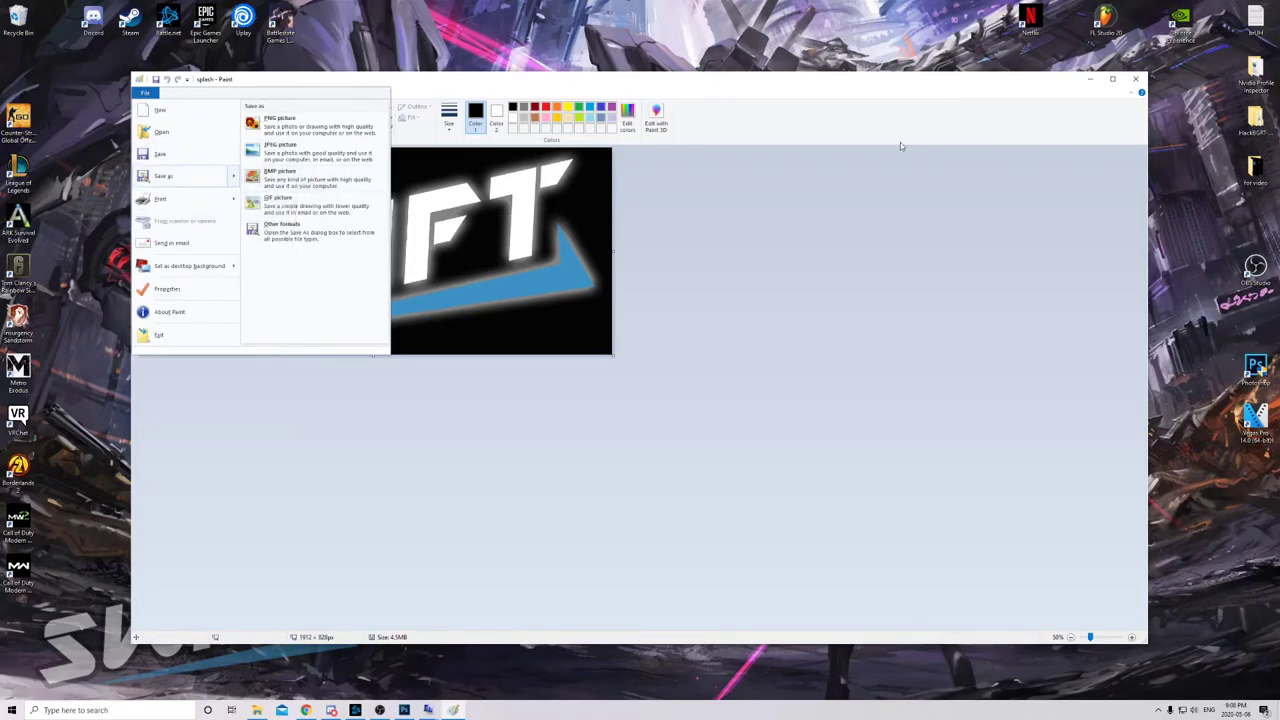
{"action": "left_click", "coordinate": [1136, 79]}
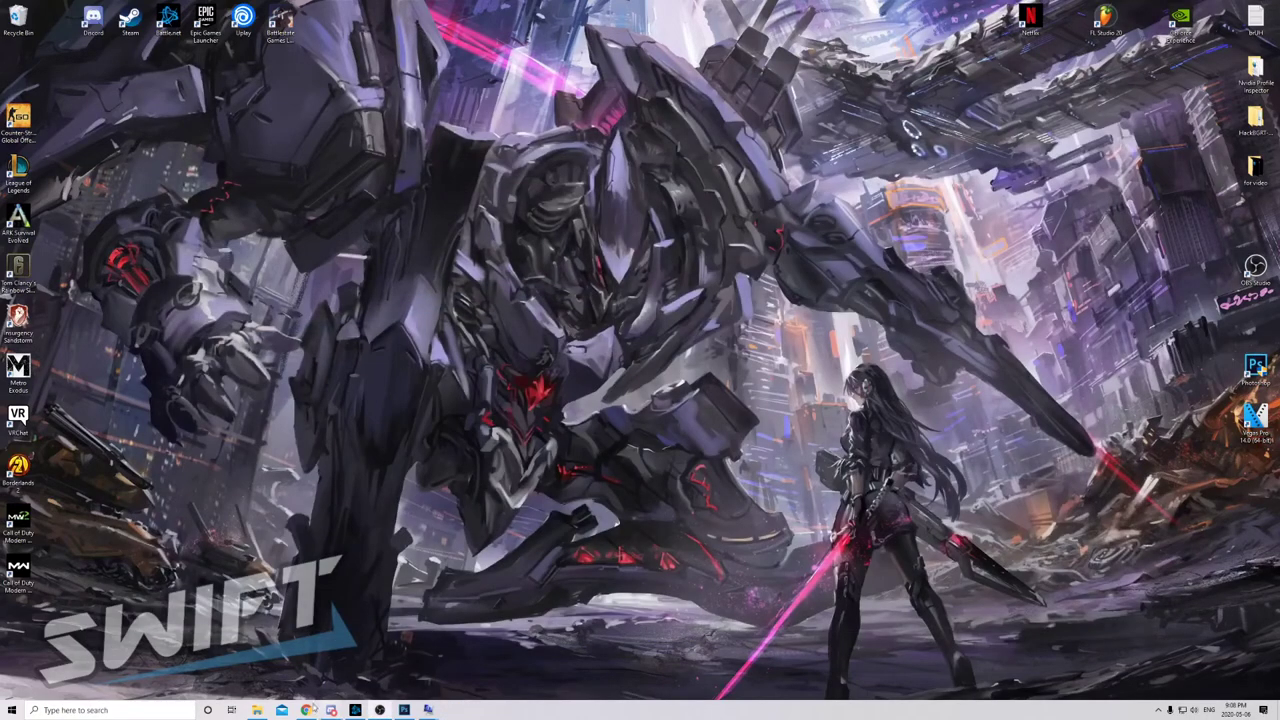
Arrange the HackBGRT-1.5.1 folder window on screen
{"action": "left_click_drag", "start_coordinate": [329, 229], "coordinate": [568, 222]}
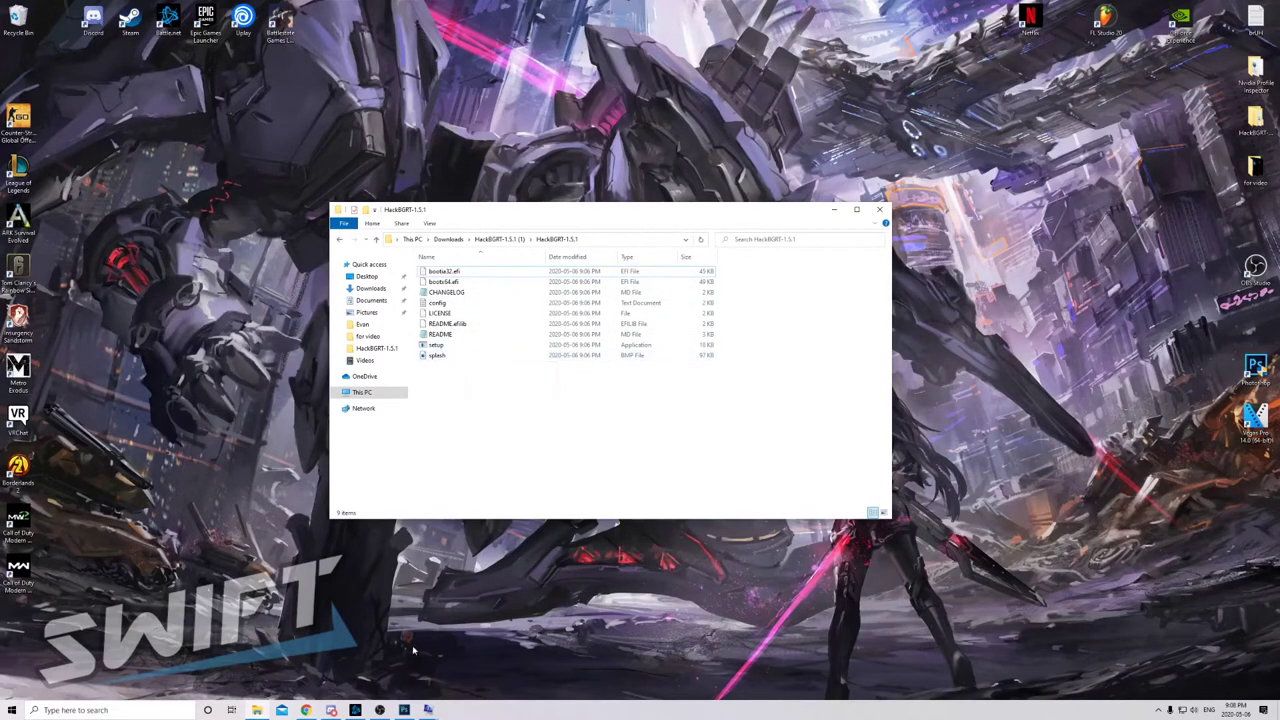
{"action": "left_click", "coordinate": [262, 711]}
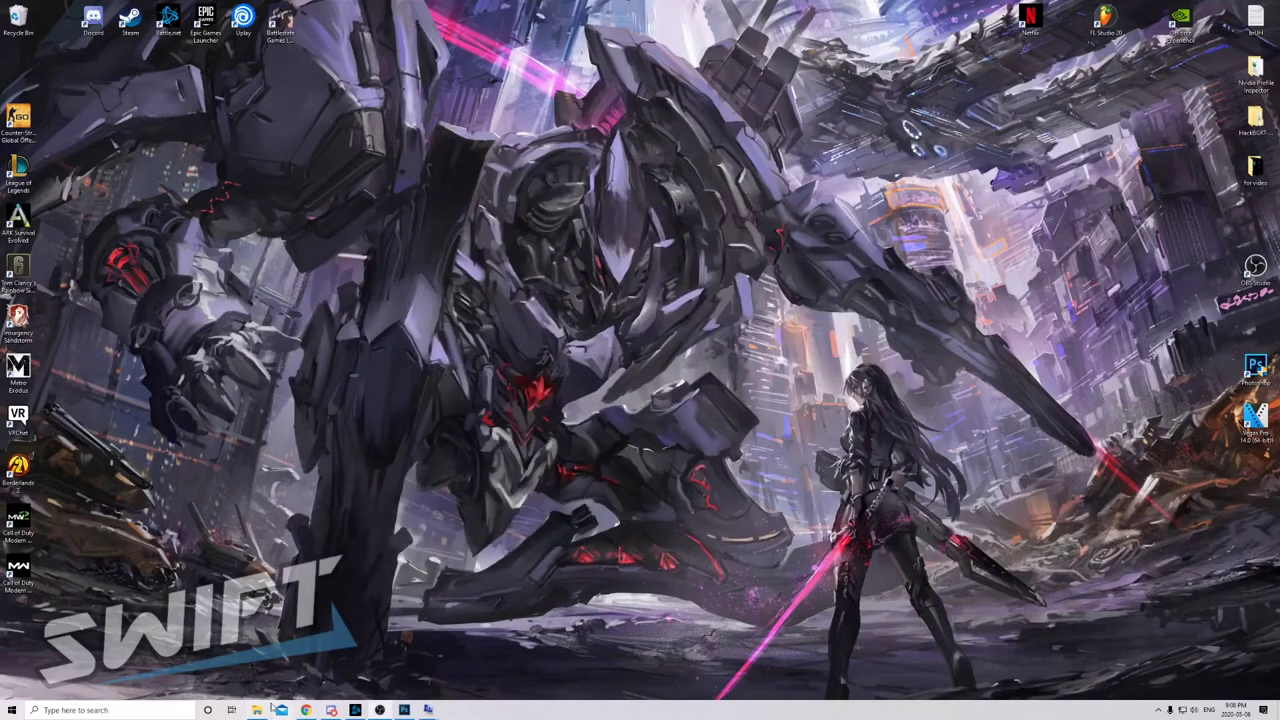
{"action": "left_click", "coordinate": [272, 708]}
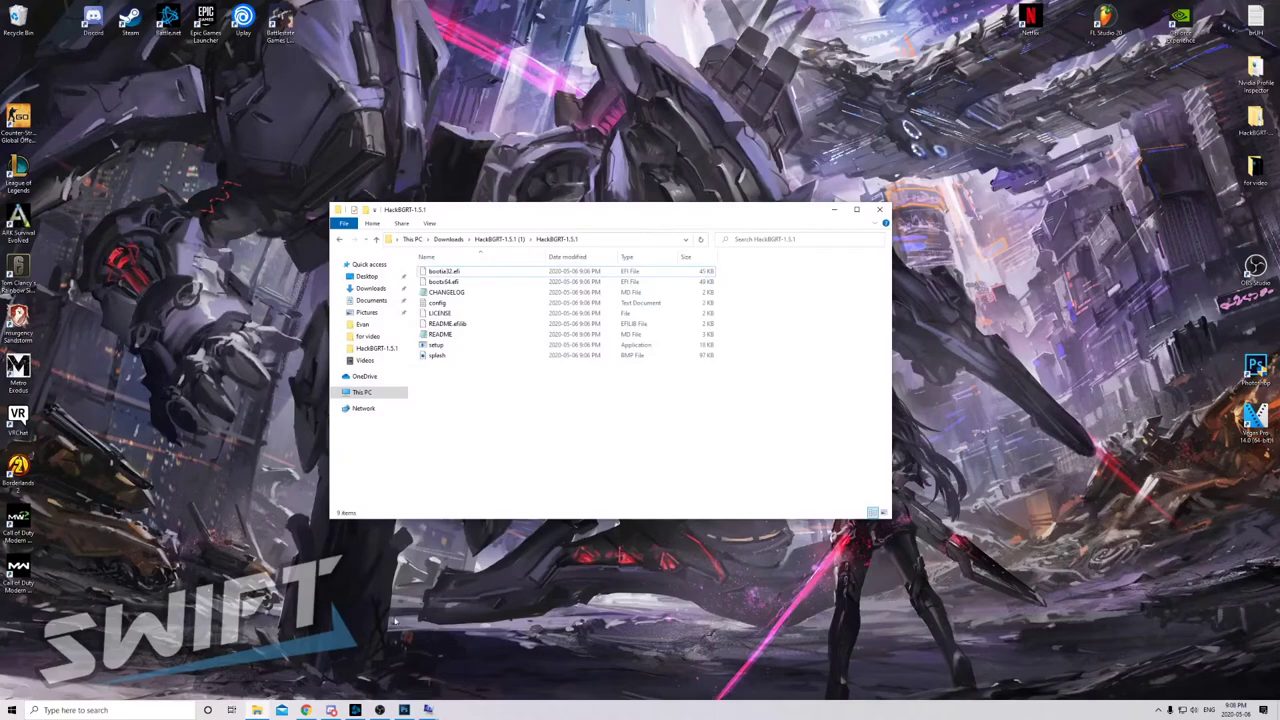
{"action": "left_click_drag", "start_coordinate": [772, 205], "coordinate": [1046, 198]}
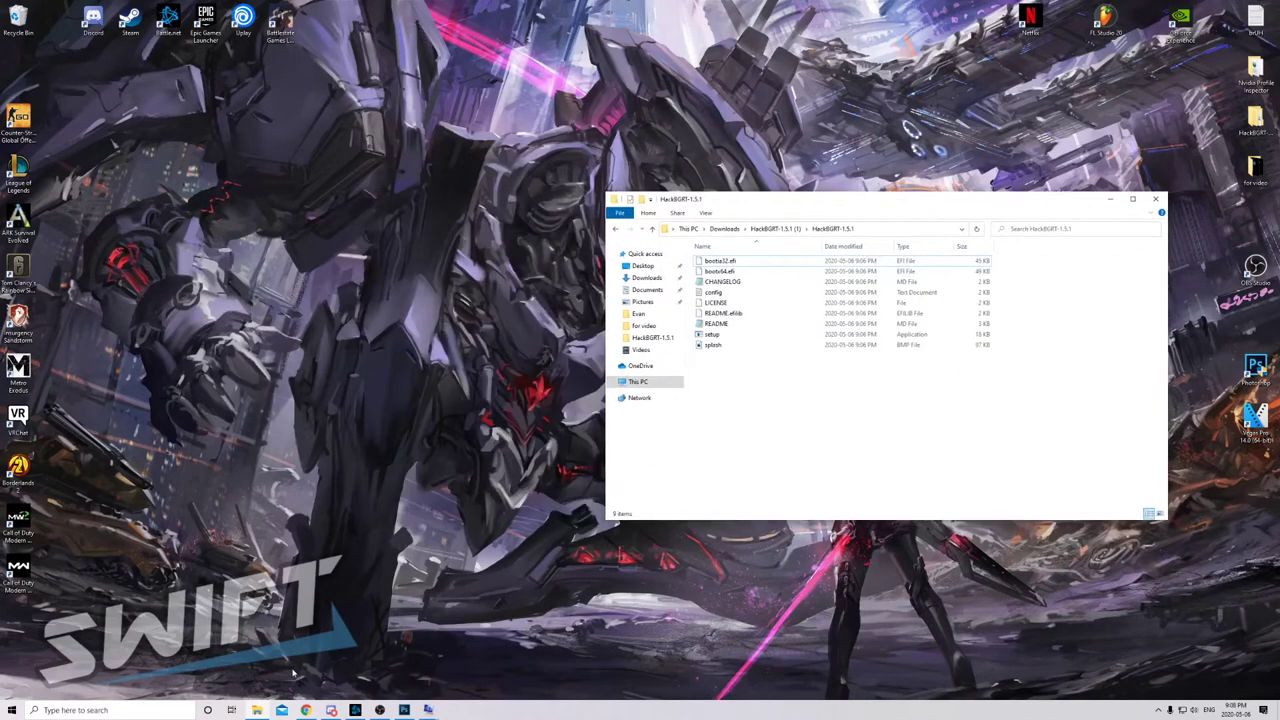
{"action": "right_click", "coordinate": [260, 710]}
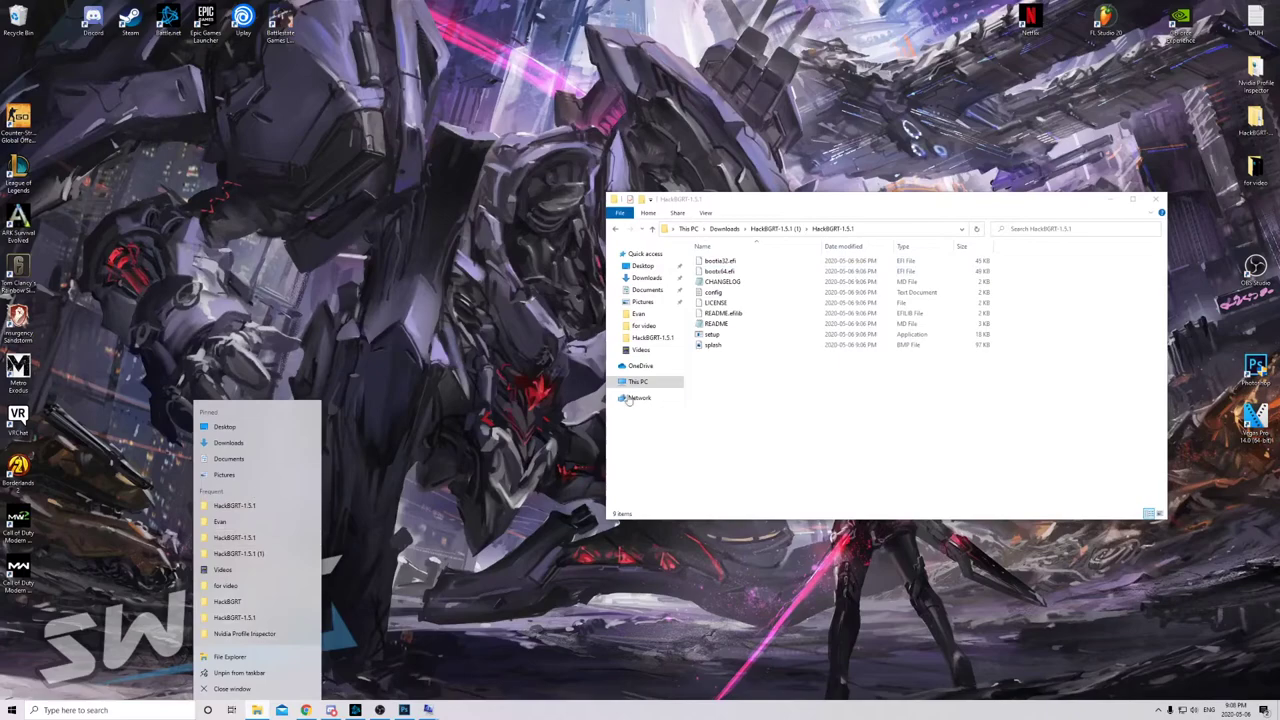
{"action": "left_click", "coordinate": [727, 347]}
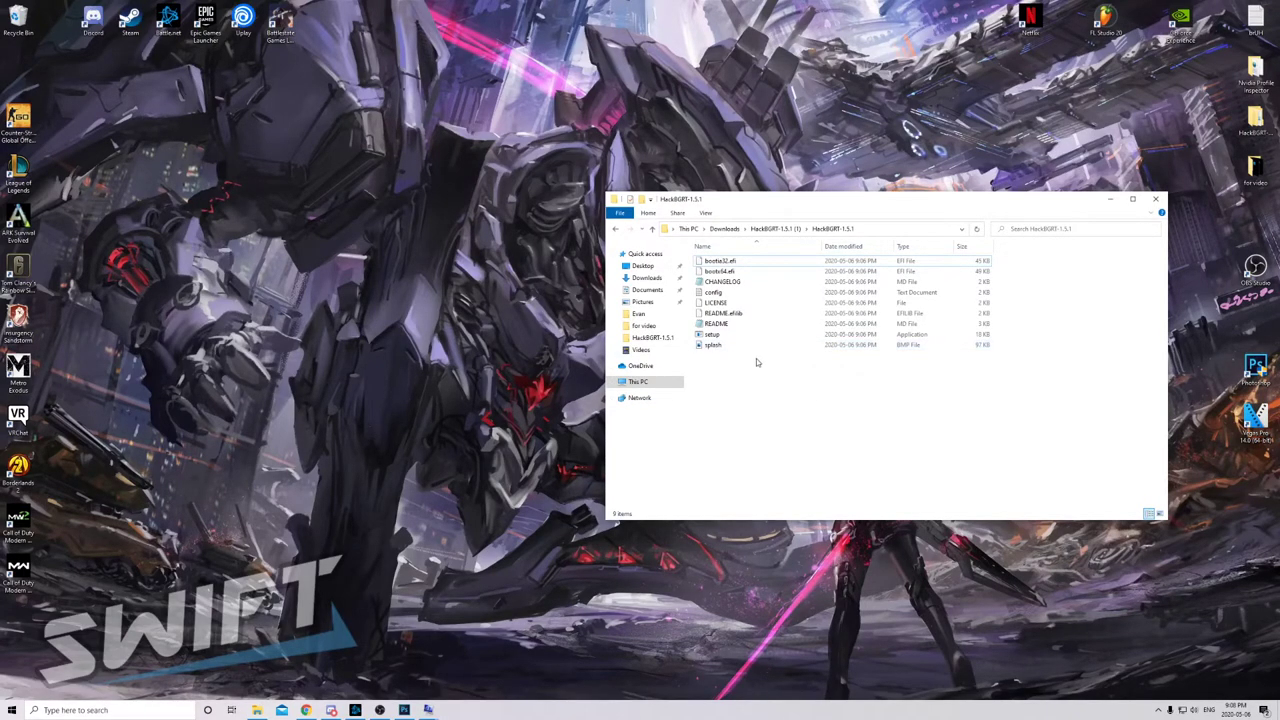
Preview the original splash image, then delete it from the folder
{"action": "left_click", "coordinate": [758, 347]}
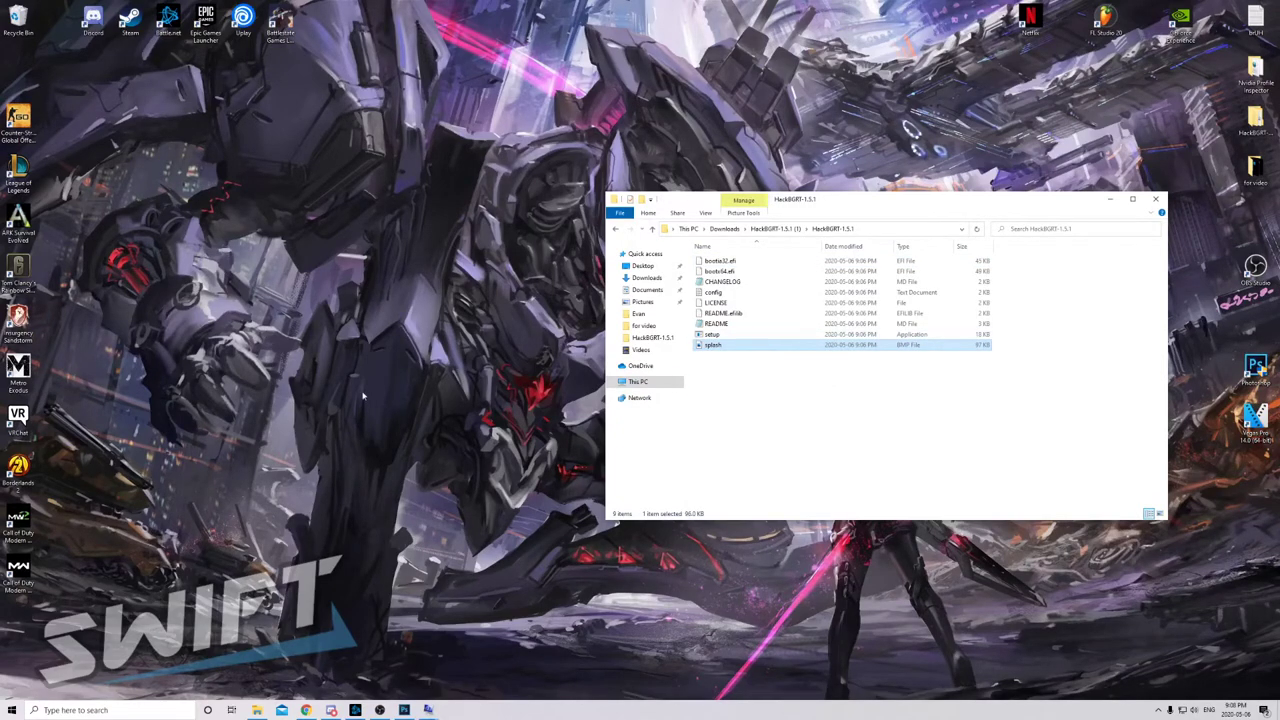
{"action": "double_click", "coordinate": [727, 346]}
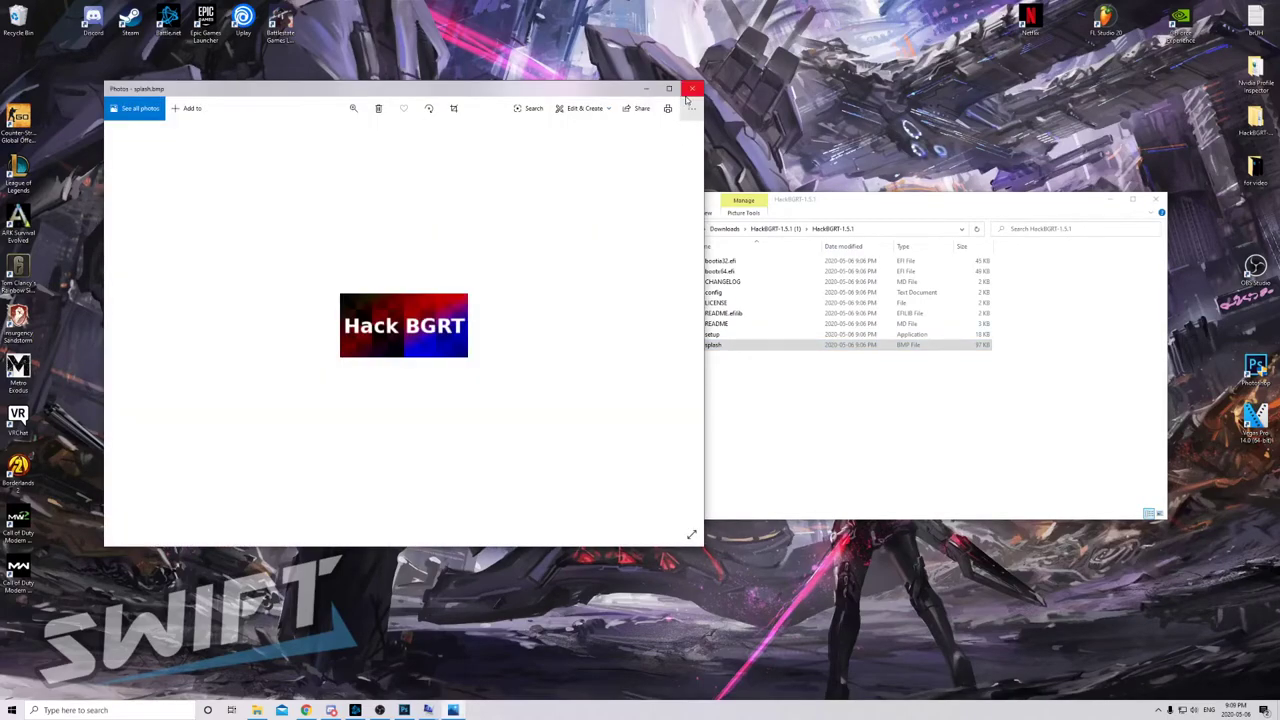
{"action": "left_click", "coordinate": [691, 89]}
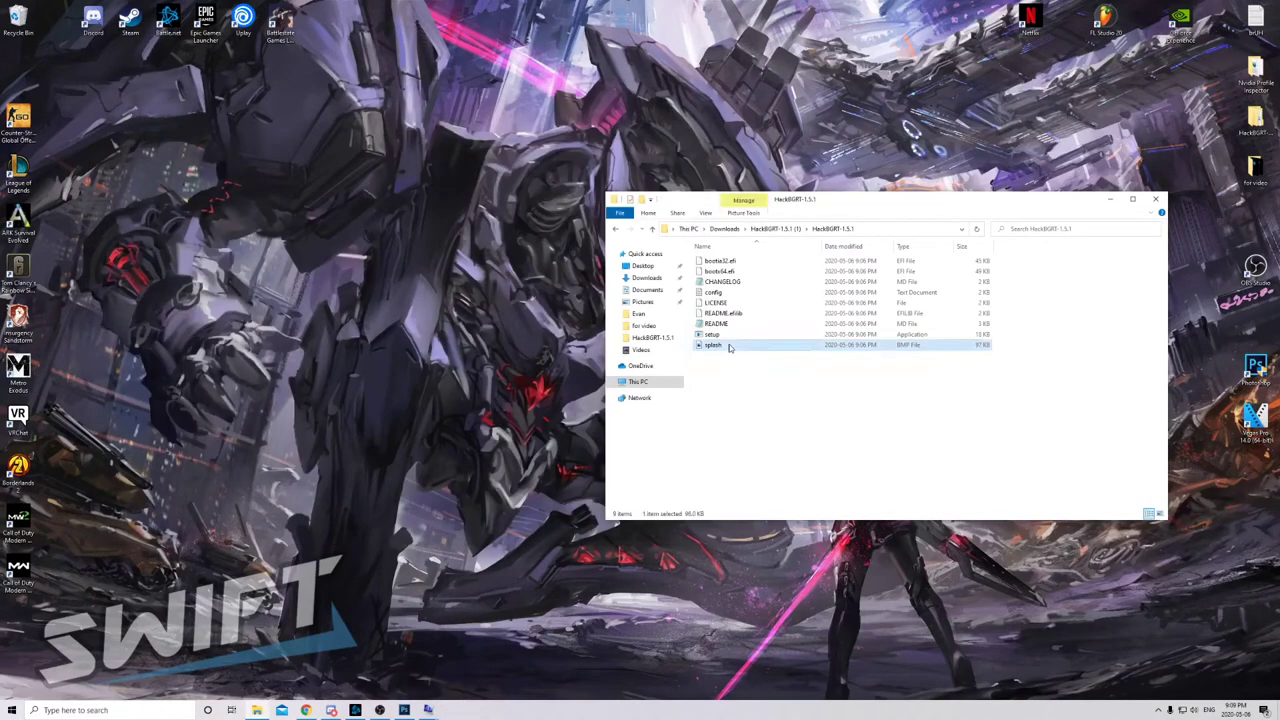
{"action": "key", "text": "Delete"}
{"action": "right_click", "coordinate": [270, 704]}
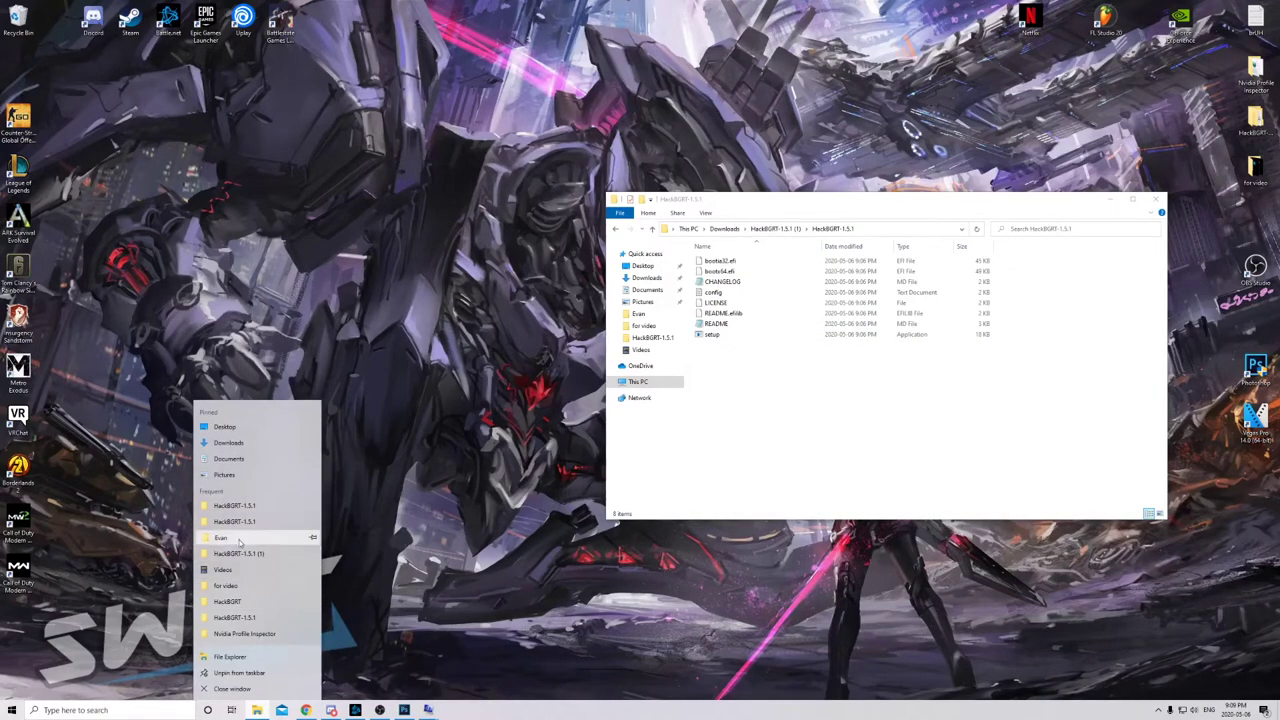
Place the Evan folder beside HackBGRT-1.5.1 and copy Untitled-2 into it
{"action": "left_click", "coordinate": [244, 542]}
{"action": "left_click_drag", "start_coordinate": [905, 216], "coordinate": [500, 195]}
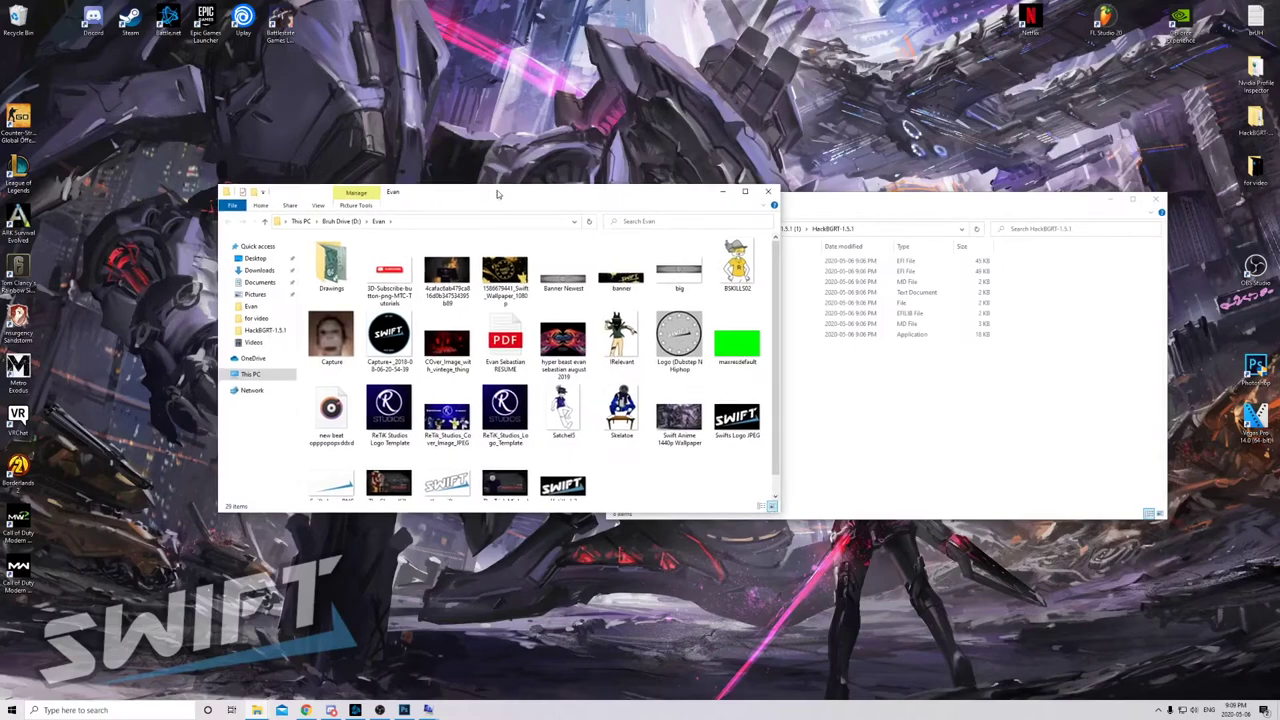
{"action": "left_click_drag", "start_coordinate": [836, 207], "coordinate": [891, 200]}
{"action": "left_click_drag", "start_coordinate": [591, 206], "coordinate": [465, 205]}
{"action": "scroll", "coordinate": [460, 440], "scroll_direction": "down", "scroll_amount": 1}
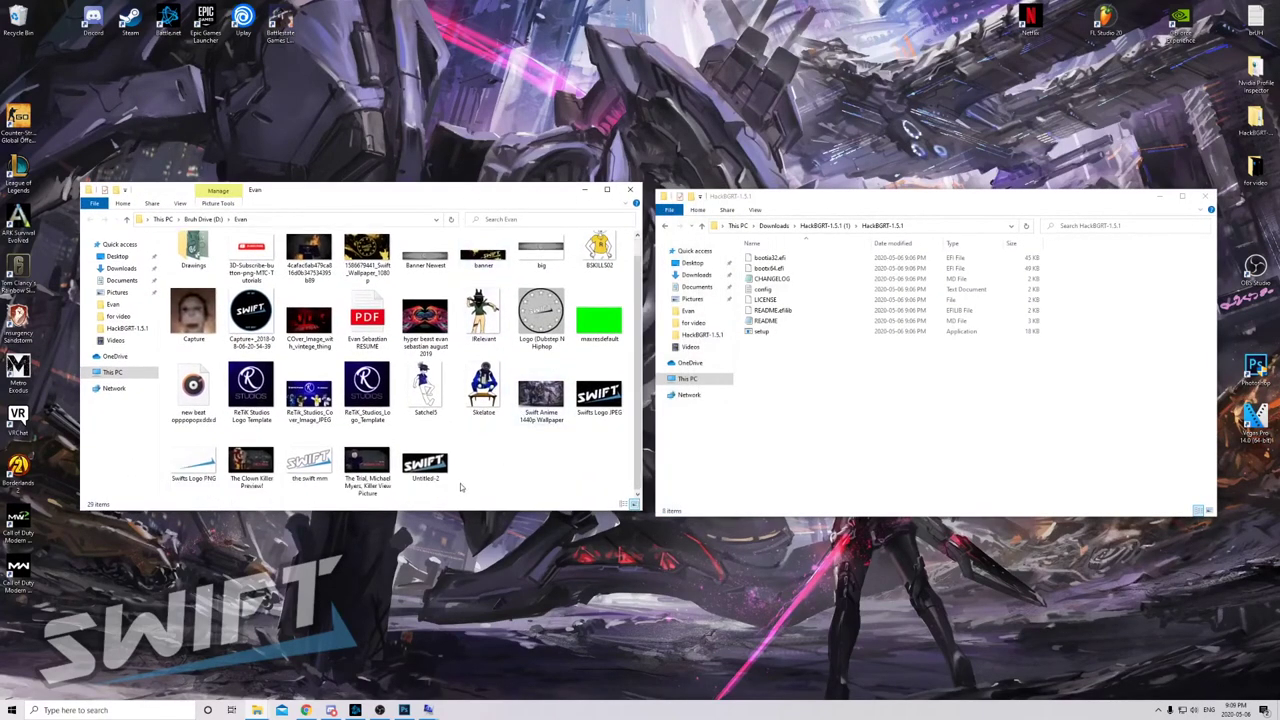
{"action": "left_click_drag", "start_coordinate": [425, 462], "coordinate": [780, 395]}
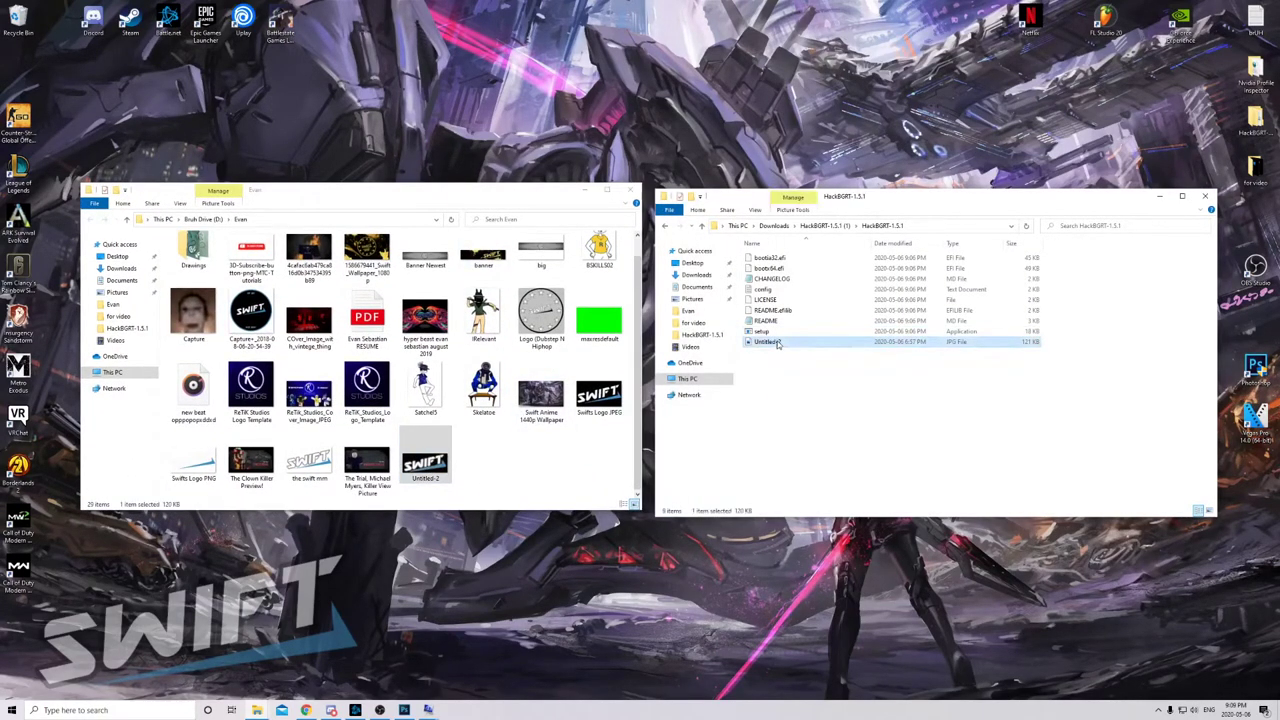
Rename the copied Untitled-2 file to splash.bmp
{"action": "right_click", "coordinate": [778, 343]}
{"action": "left_click", "coordinate": [814, 590]}
{"action": "type", "text": "splash.bmp"}
{"action": "key", "text": "Return"}
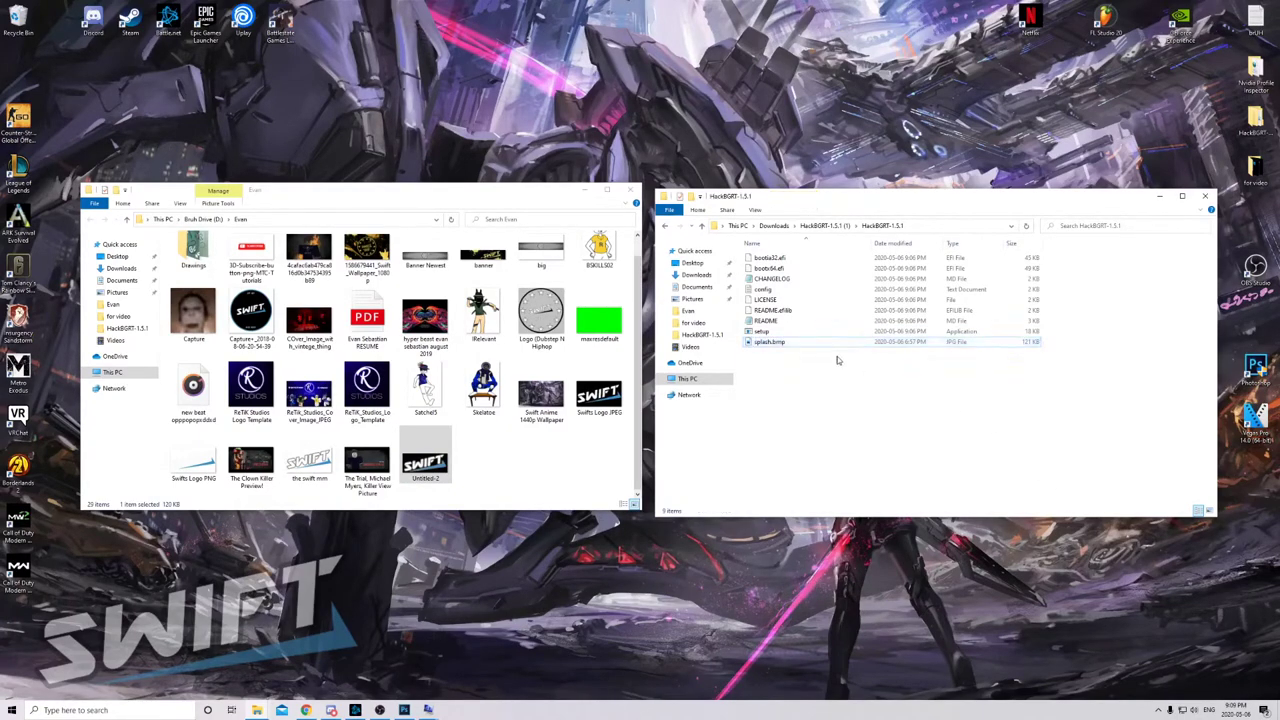
{"action": "right_click", "coordinate": [789, 344]}
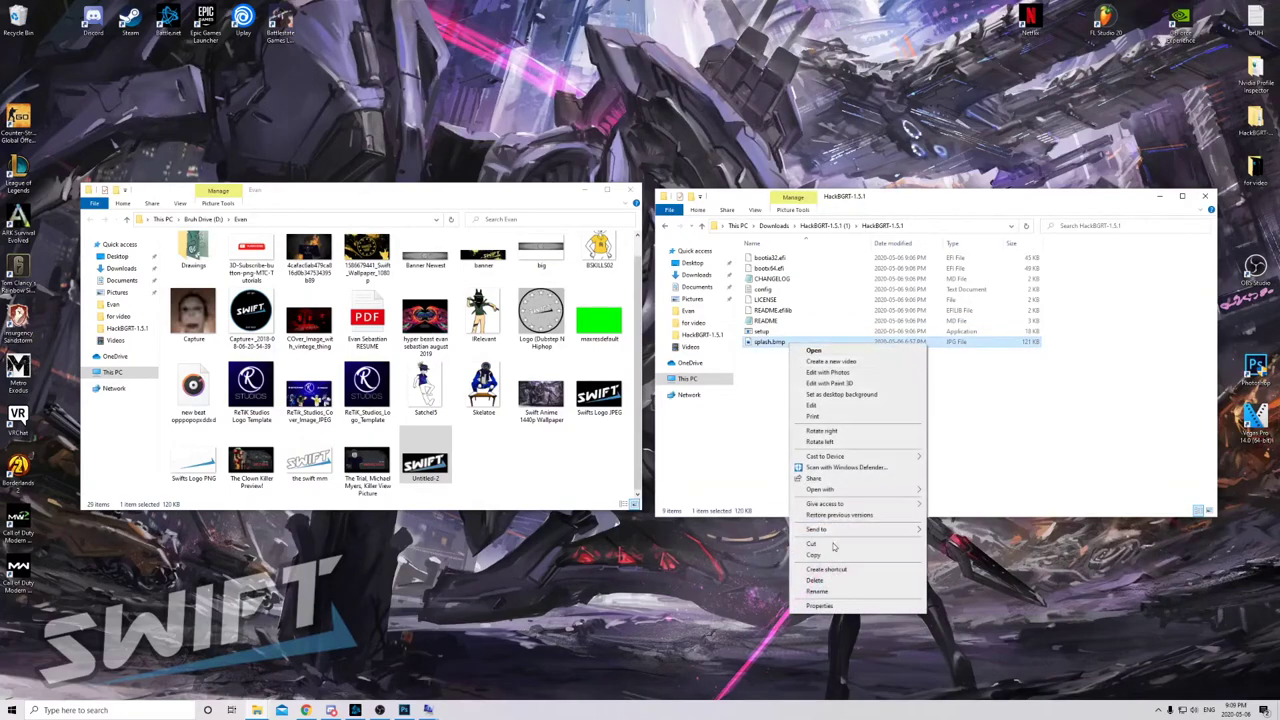
{"action": "left_click", "coordinate": [836, 583]}
{"action": "left_click", "coordinate": [799, 371]}
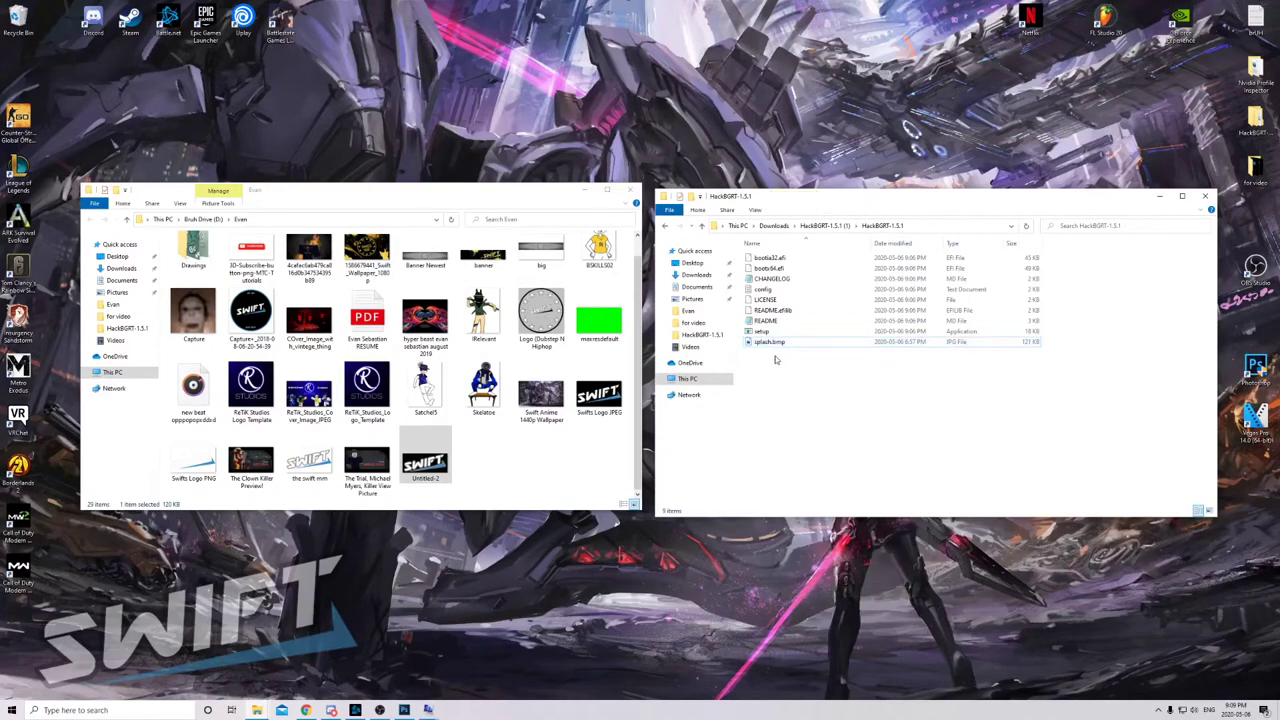
Rename splash.bmp to plain 'splash' by removing the extension
{"action": "right_click", "coordinate": [782, 343]}
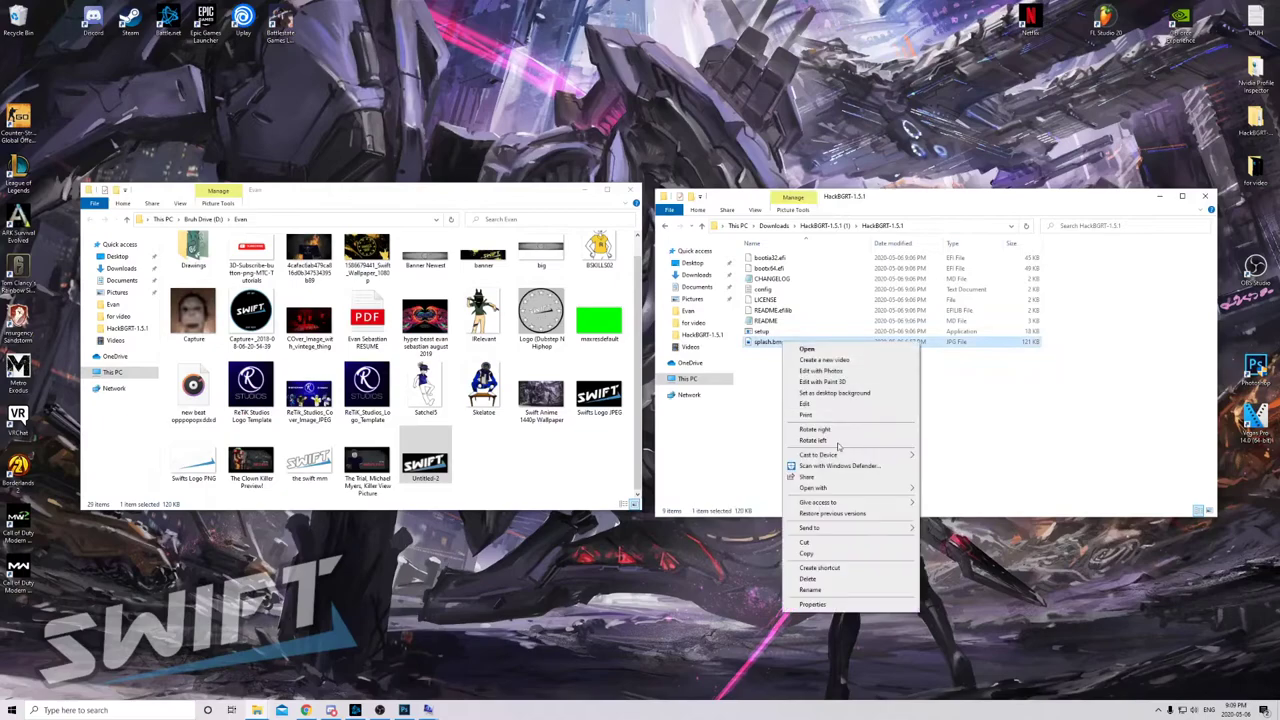
{"action": "left_click", "coordinate": [809, 589]}
{"action": "key", "text": "BackSpace"}
{"action": "key", "text": "BackSpace"}
{"action": "key", "text": "BackSpace"}
{"action": "key", "text": "BackSpace"}
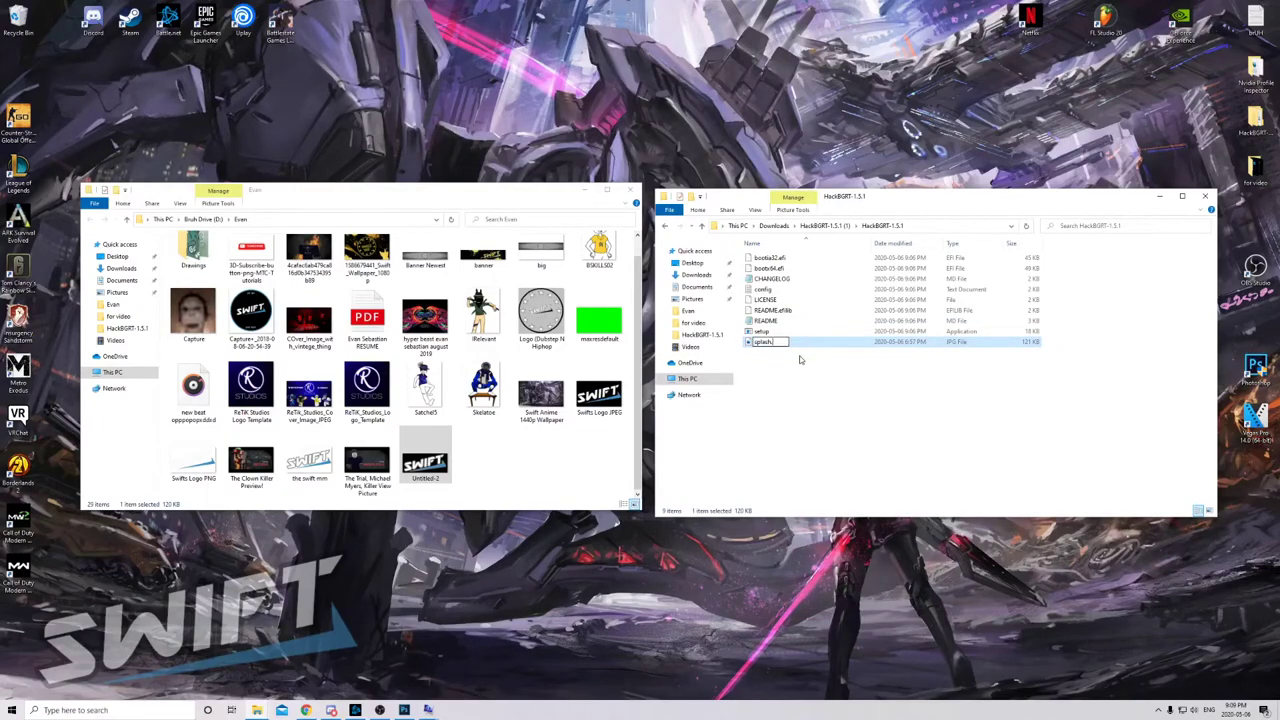
{"action": "key", "text": "Return"}
{"action": "left_click", "coordinate": [784, 382]}
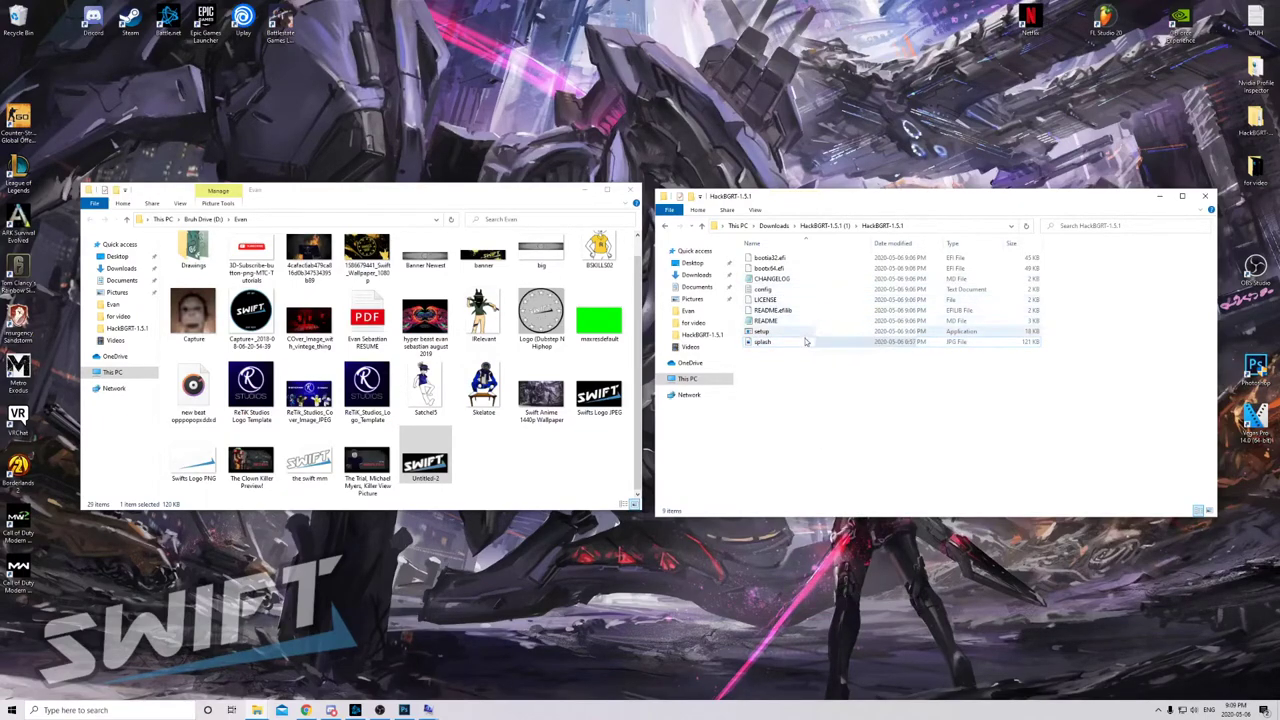
{"action": "mouse_move", "coordinate": [765, 342]}
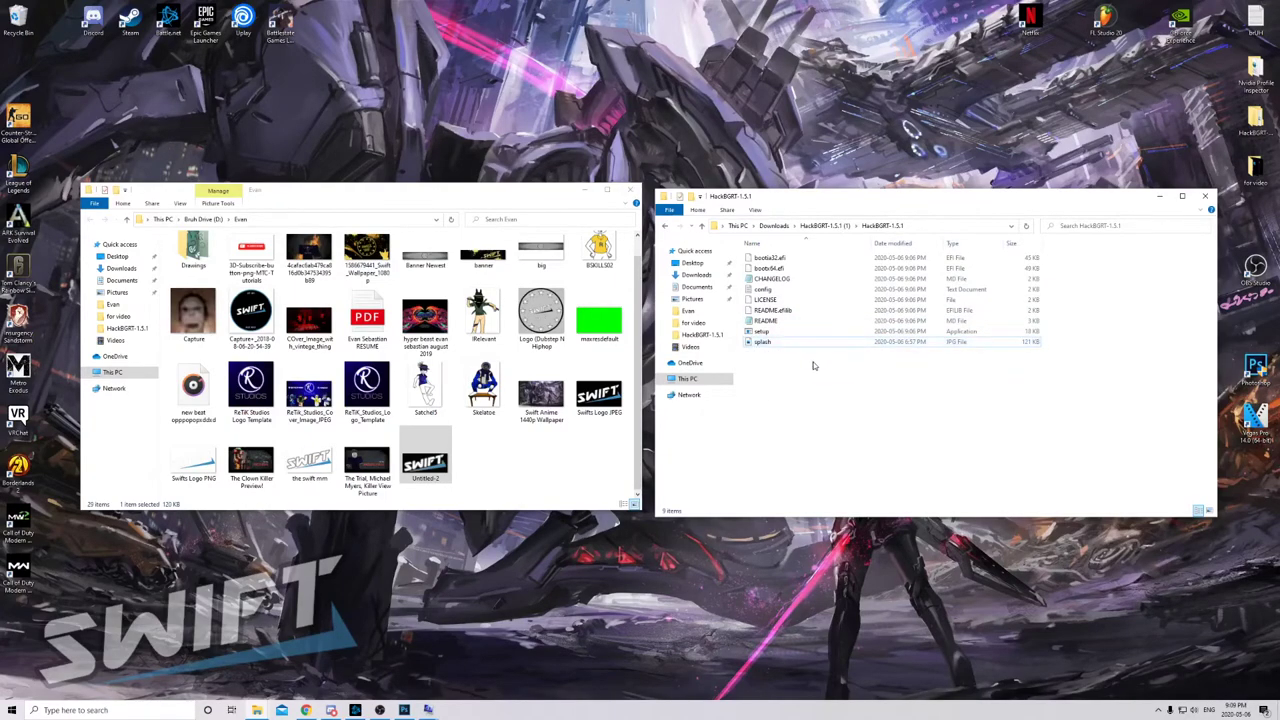
Run setup from HackBGRT-1.5.1 and position the consoles so the install menu is readable
{"action": "double_click", "coordinate": [762, 342]}
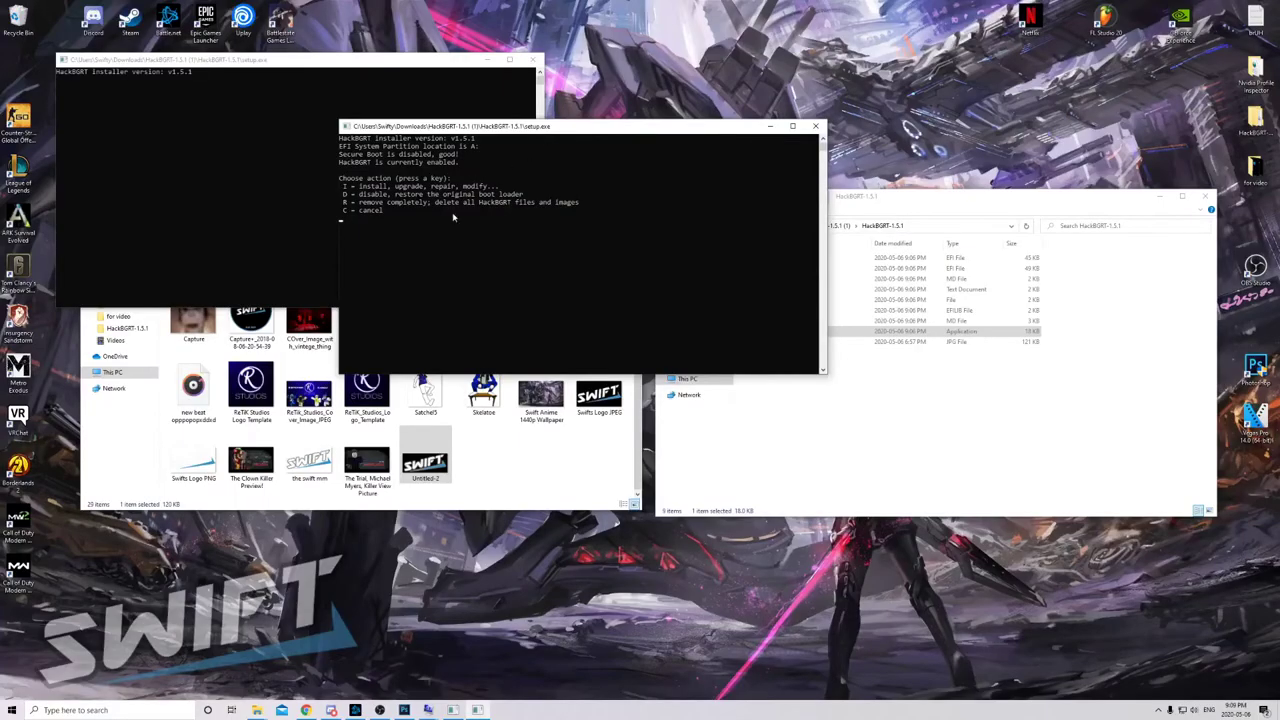
{"action": "left_click_drag", "start_coordinate": [507, 133], "coordinate": [542, 201]}
{"action": "left_click_drag", "start_coordinate": [348, 61], "coordinate": [337, 45]}
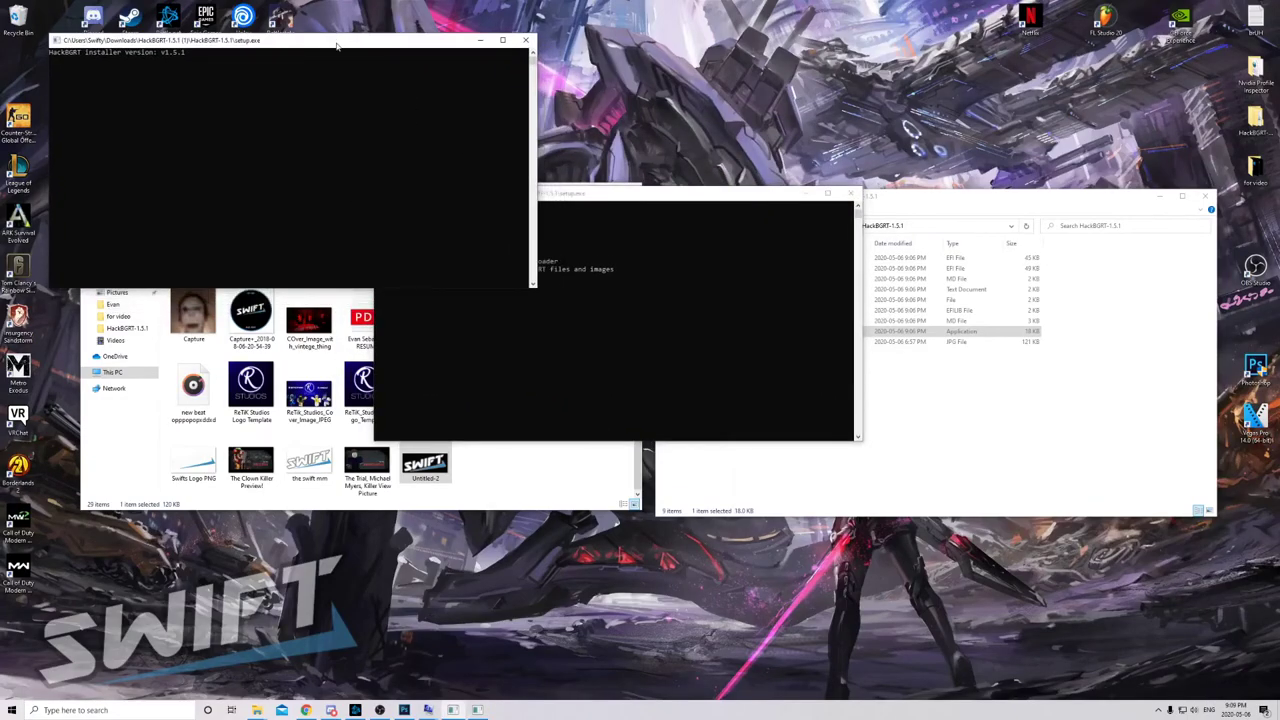
{"action": "left_click_drag", "start_coordinate": [583, 196], "coordinate": [678, 253]}
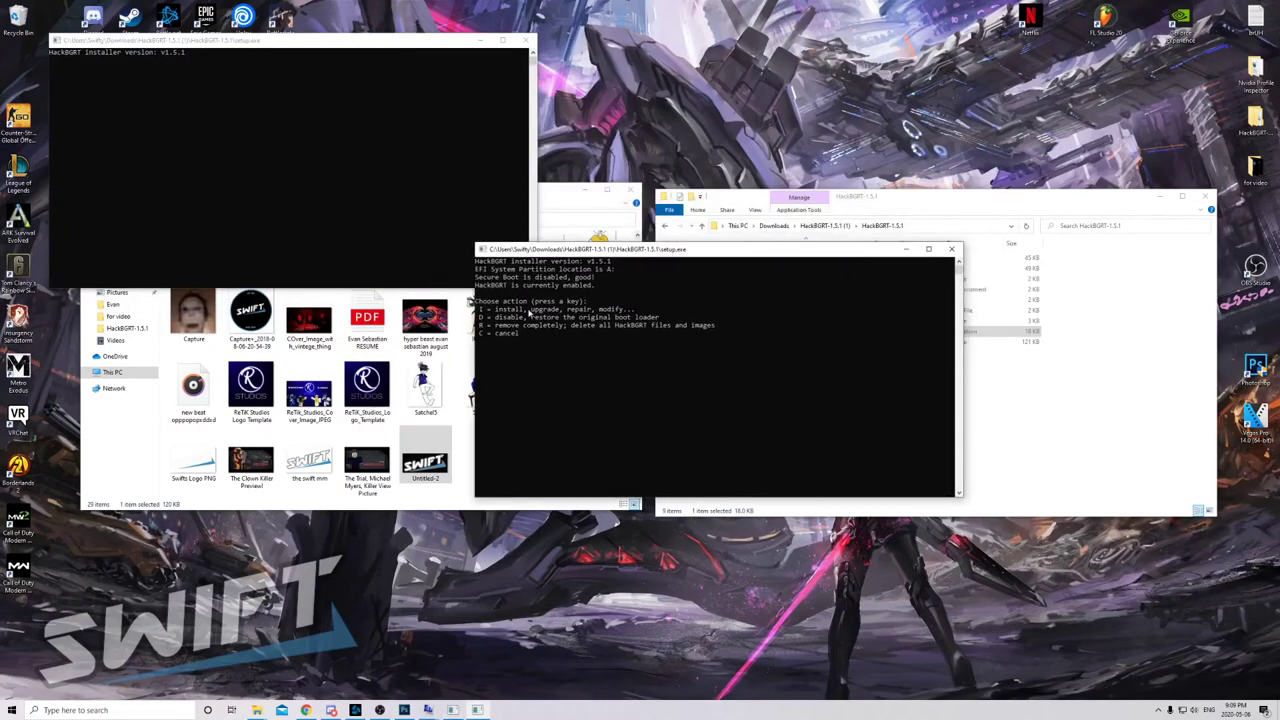
Choose Install in the HackBGRT console, then close config.txt in Notepad
{"action": "key", "text": "i"}
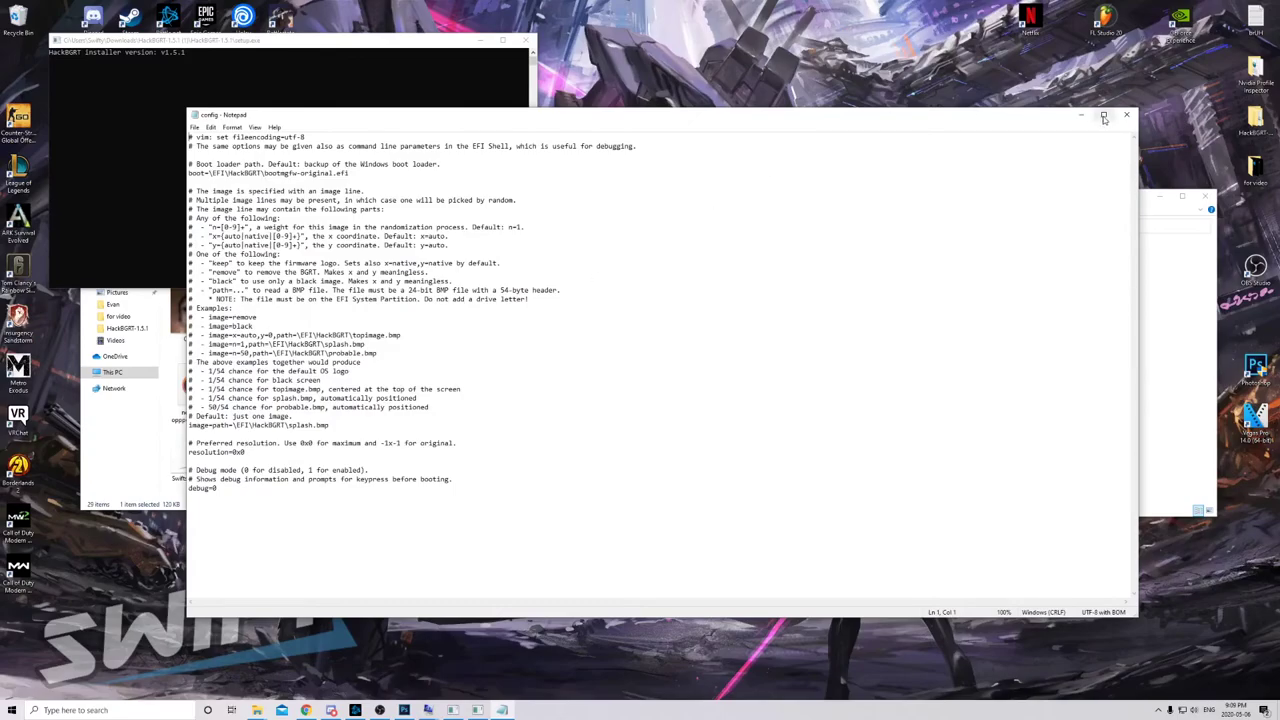
{"action": "left_click_drag", "start_coordinate": [1019, 116], "coordinate": [995, 104]}
{"action": "left_click", "coordinate": [1101, 103]}
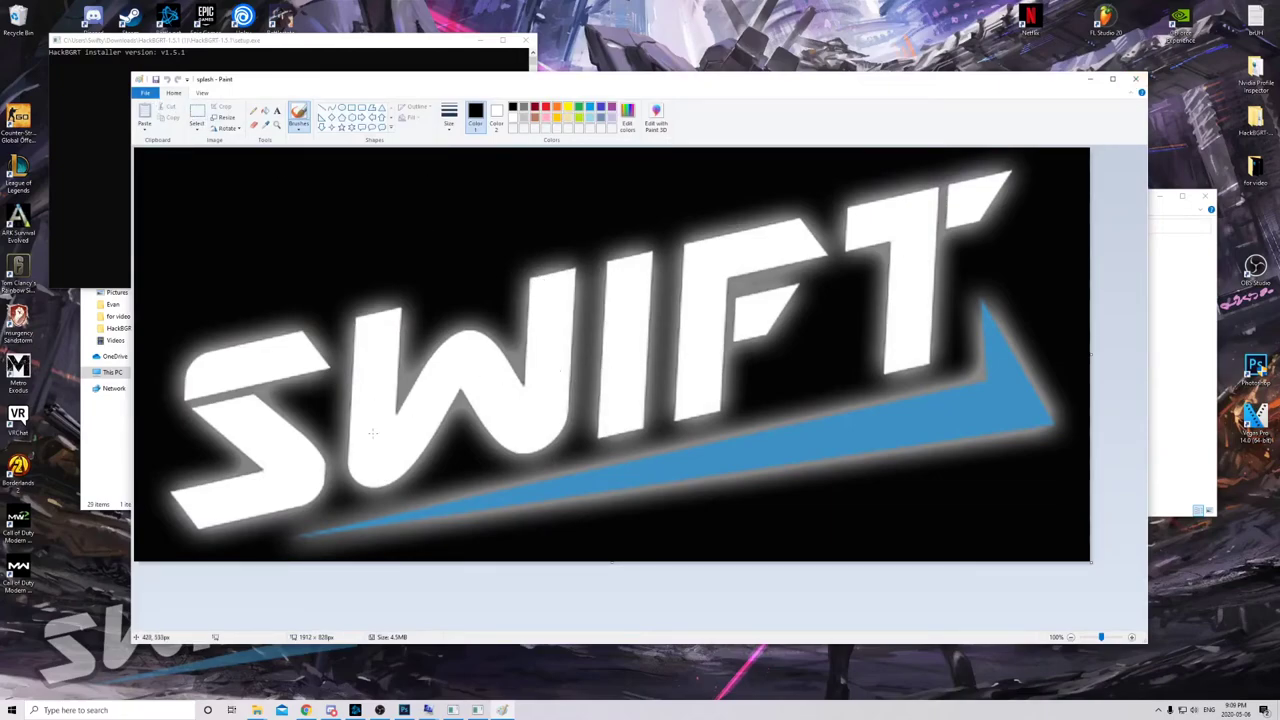
Close the Paint window showing the SWIFT splash image
{"action": "left_click", "coordinate": [1135, 79]}
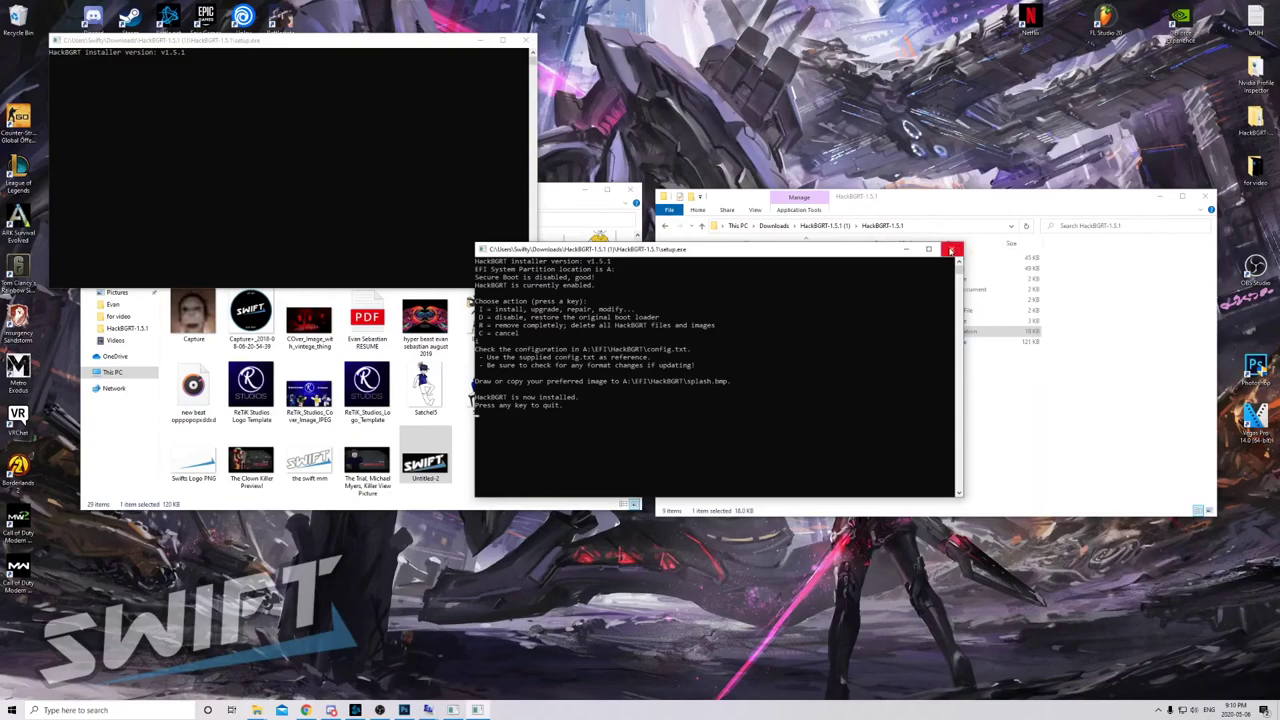
Close the finished setup.exe installer consoles and the user's home folder window, then tidy away the HackBGRT folder
{"action": "left_click_drag", "start_coordinate": [610, 250], "coordinate": [566, 257]}
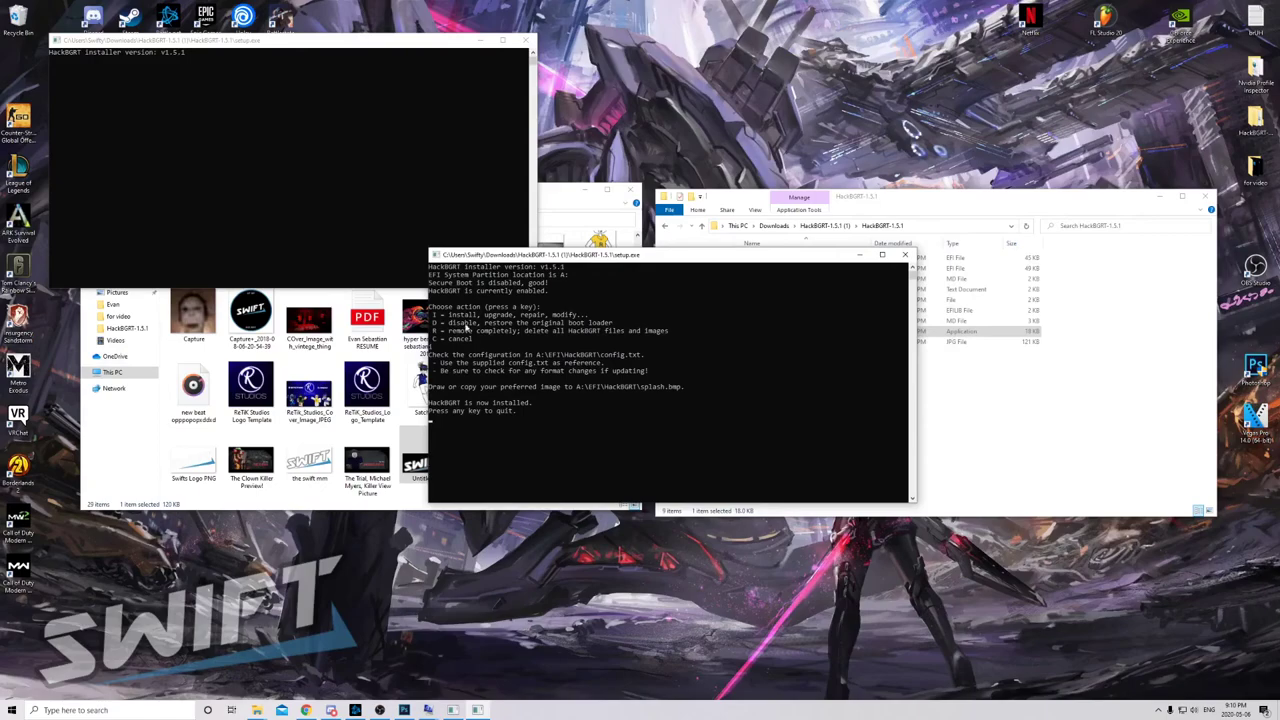
{"action": "left_click", "coordinate": [905, 254]}
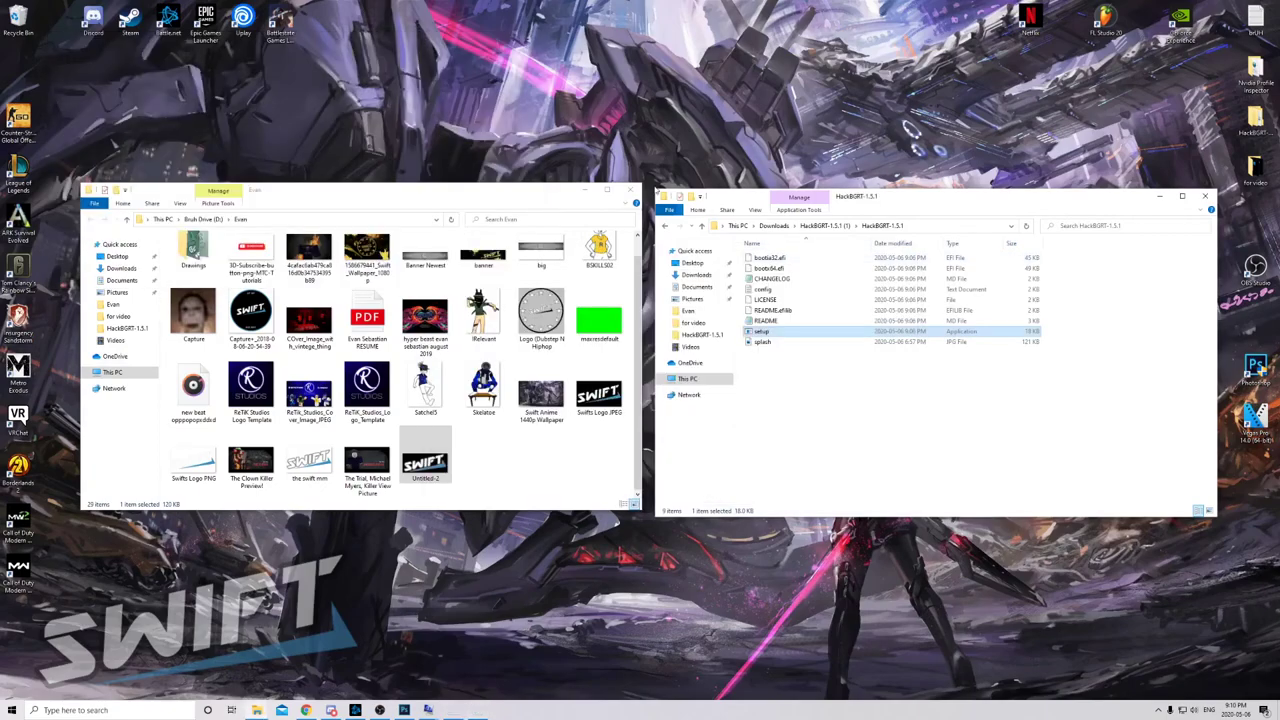
{"action": "left_click", "coordinate": [630, 190]}
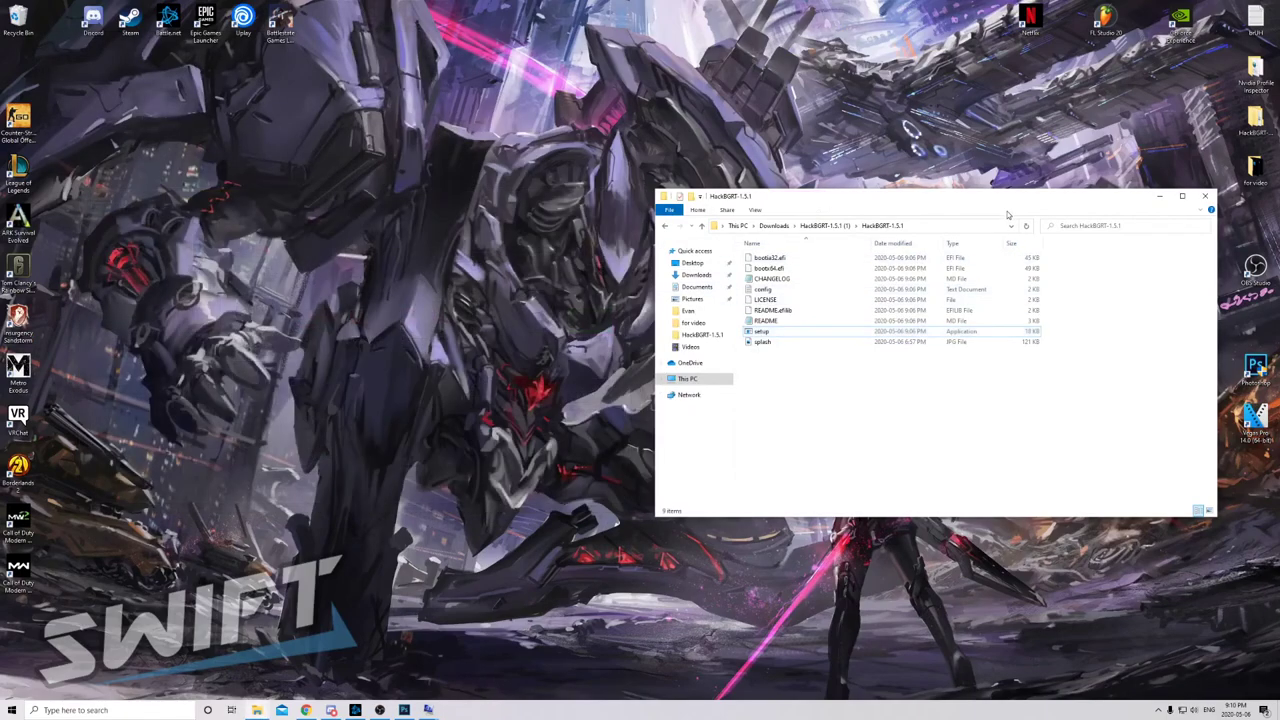
{"action": "left_click_drag", "start_coordinate": [1006, 205], "coordinate": [668, 183]}
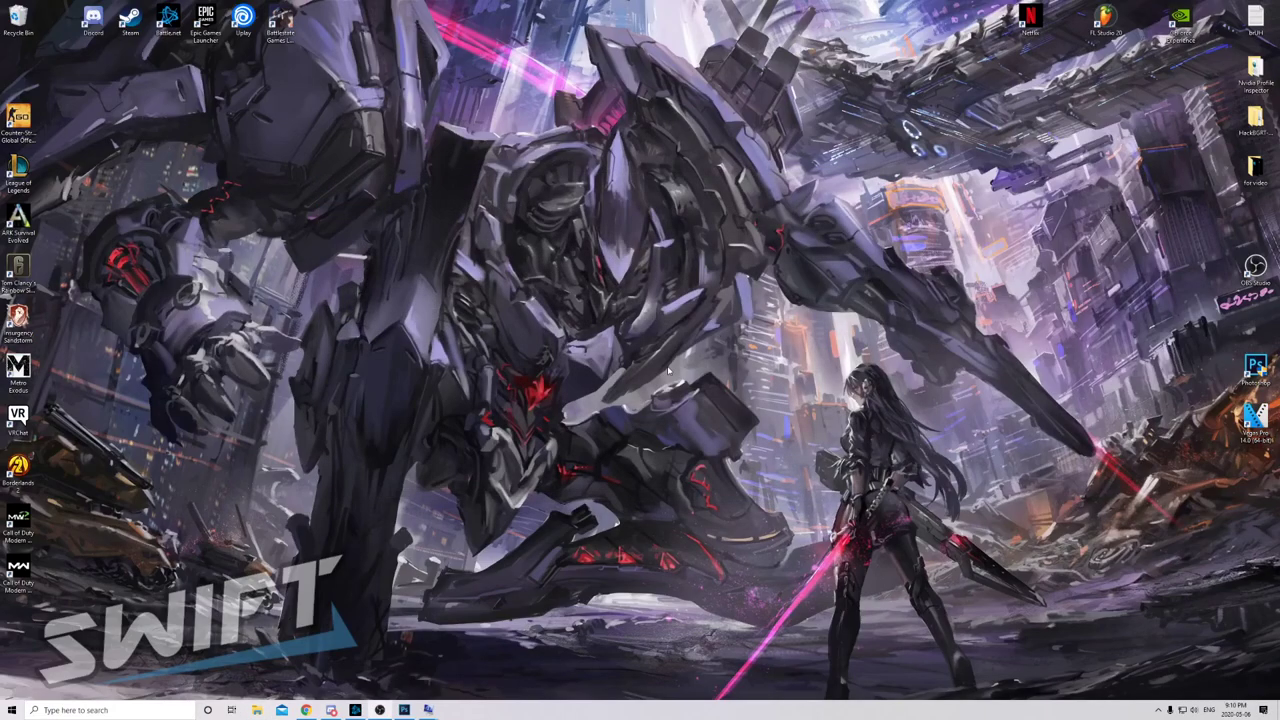